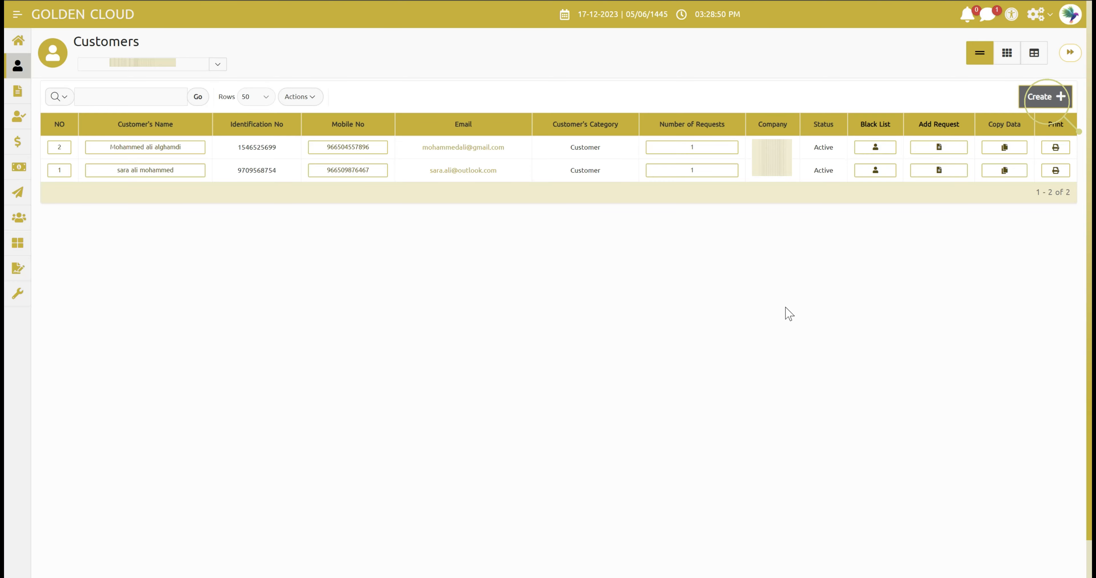
- Open a blank Customers Form to create a new customer
{"action": "left_click", "coordinate": [1049, 98]}
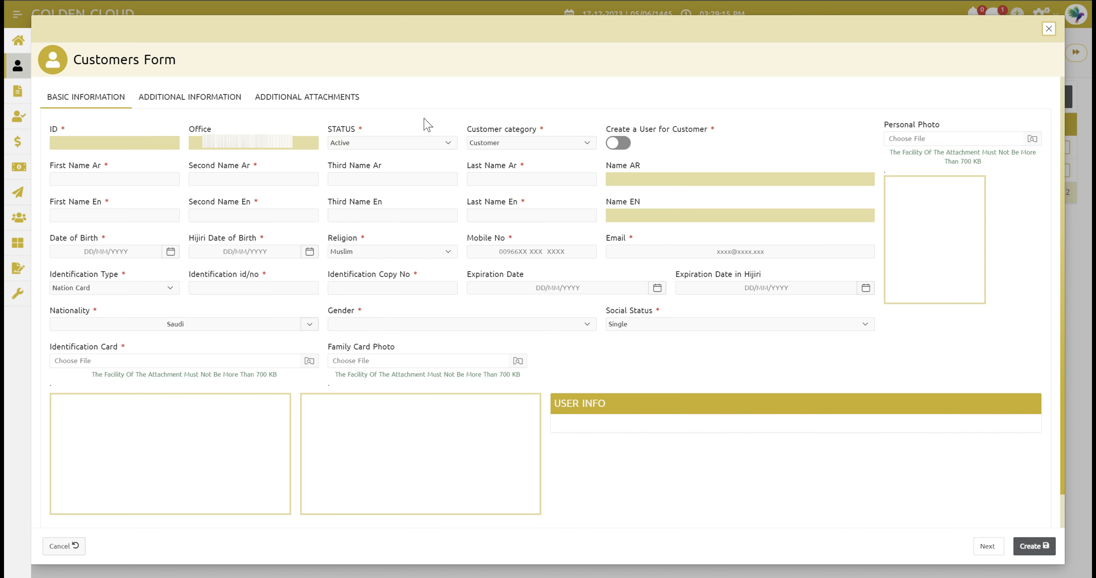
- Keep the category as Customer and leave 'Create a User for Customer' switched off
{"action": "left_click", "coordinate": [536, 149]}
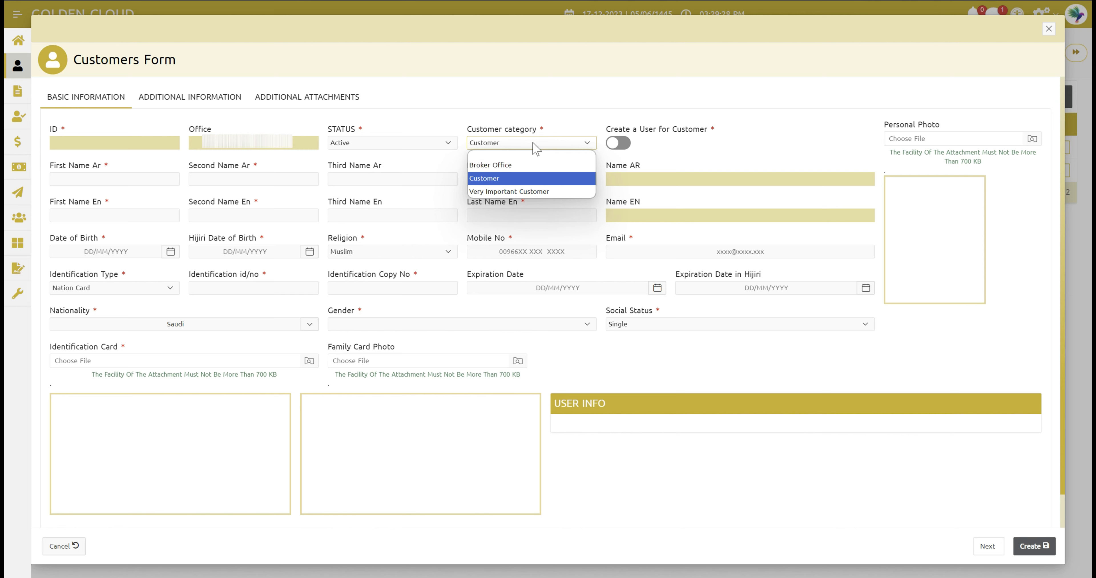
{"action": "left_click", "coordinate": [540, 178]}
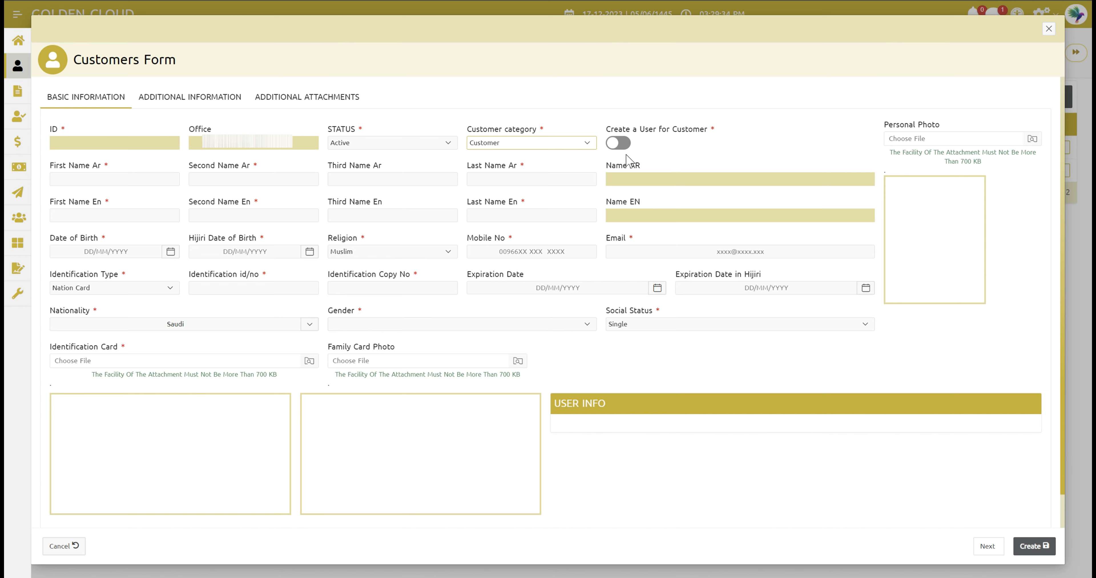
{"action": "left_click", "coordinate": [615, 144]}
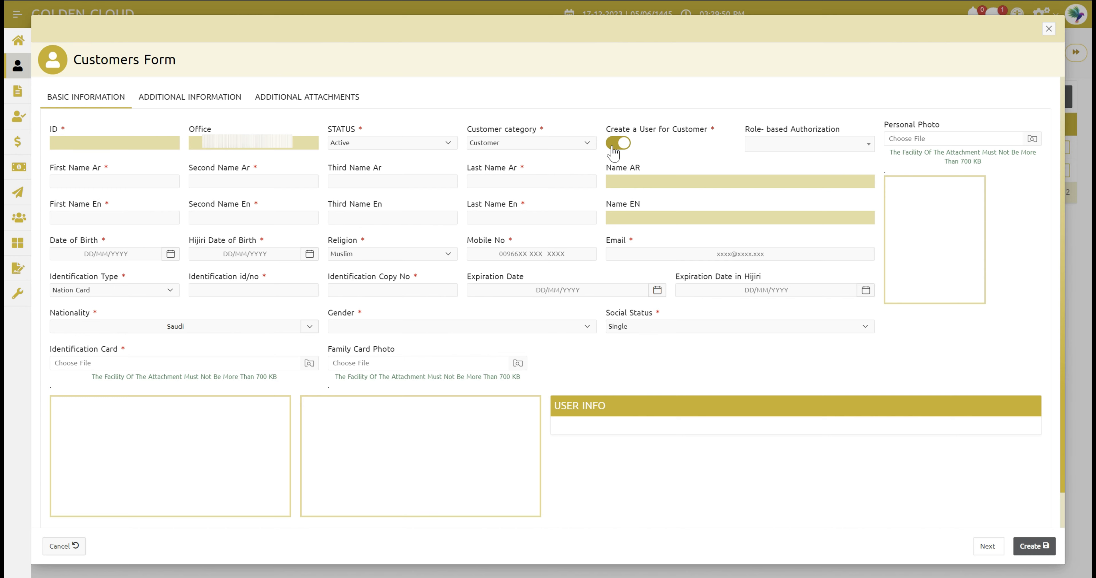
{"action": "left_click", "coordinate": [620, 144]}
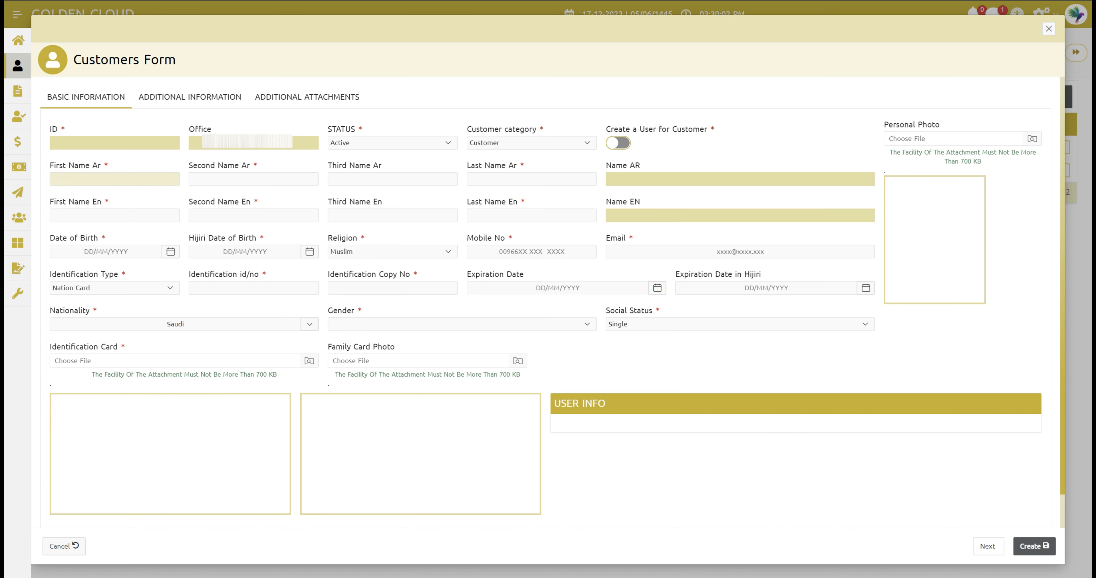
{"action": "left_click", "coordinate": [114, 180]}
- Enter the customer's first, second and last names in Arabic
{"action": "type", "text": "ال"}
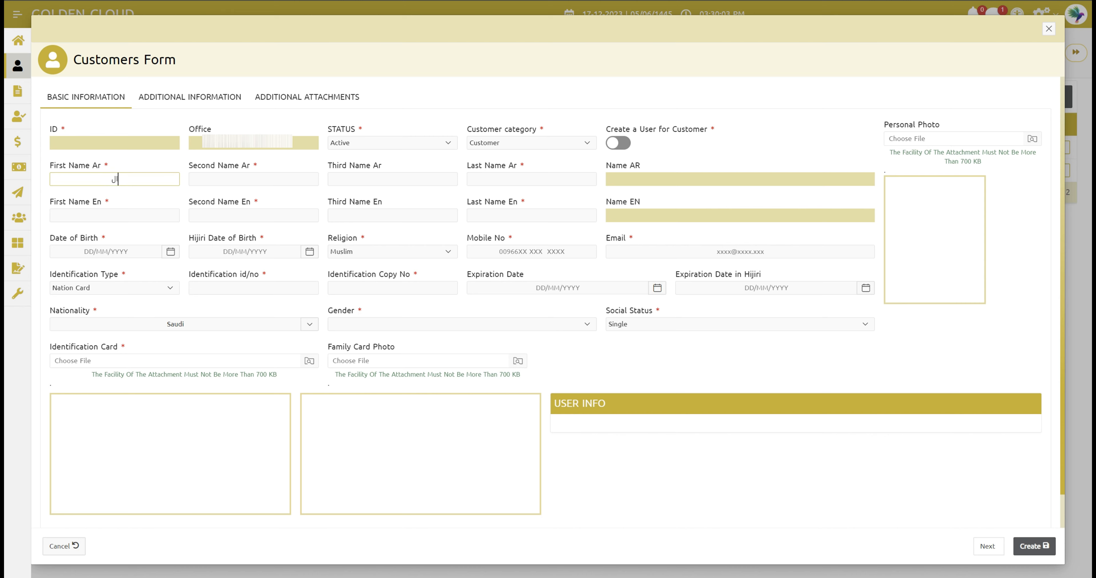
{"action": "key", "text": "BackSpace"}
{"action": "key", "text": "BackSpace"}
{"action": "left_click", "coordinate": [200, 178]}
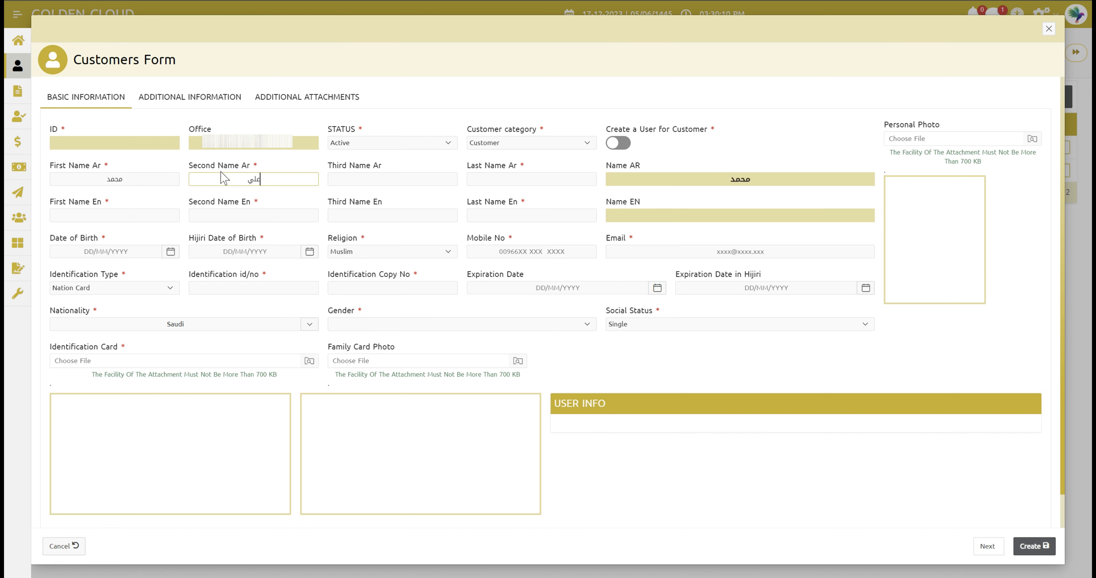
{"action": "left_click", "coordinate": [535, 179]}
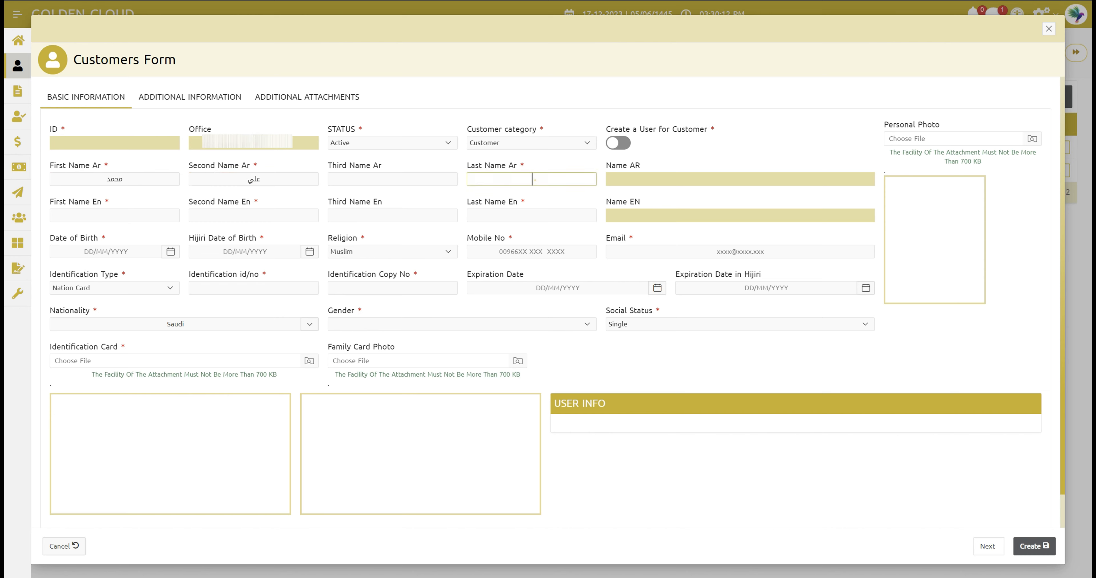
- Enter the customer's first, second and last names in English so the full names combine
{"action": "left_click", "coordinate": [148, 216]}
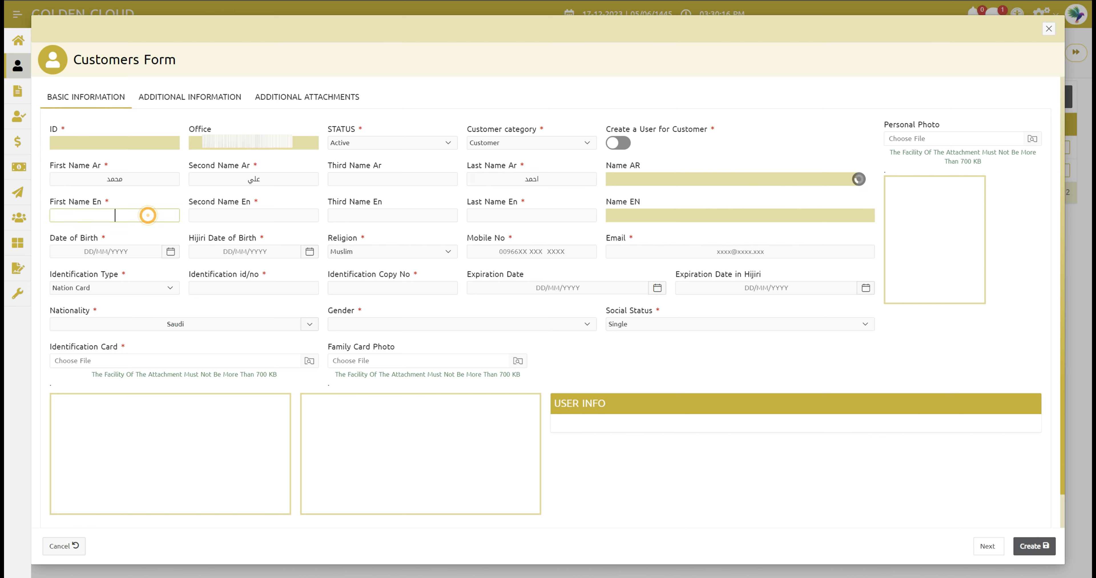
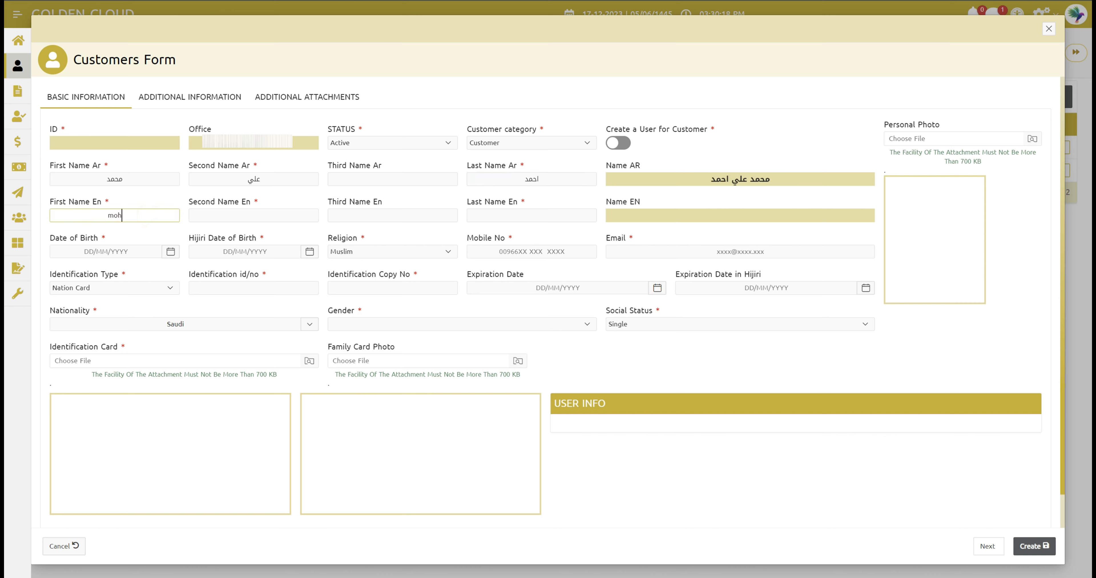
{"action": "left_click", "coordinate": [212, 218]}
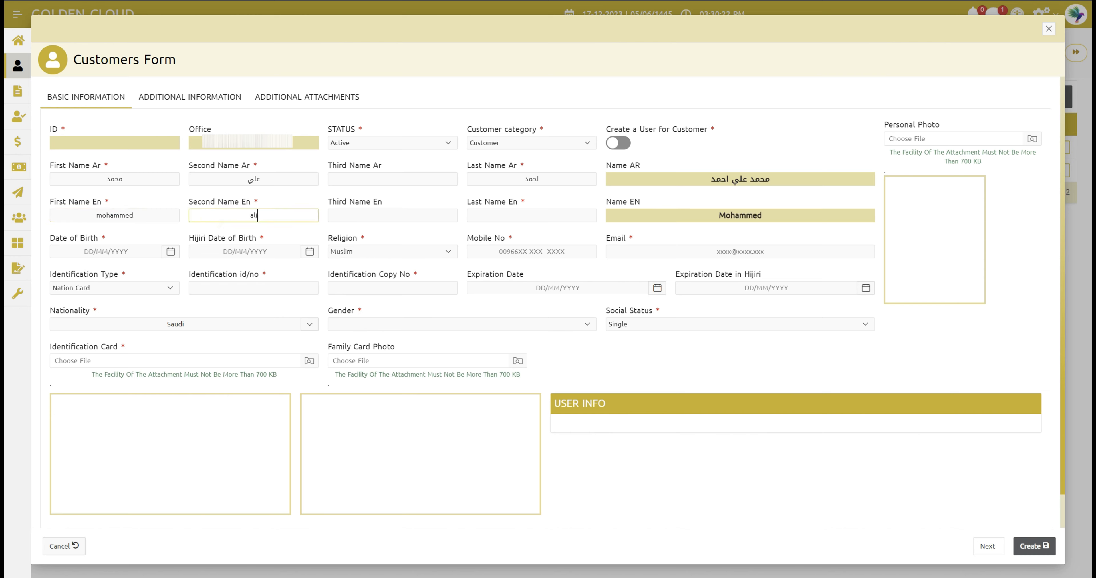
{"action": "left_click", "coordinate": [529, 216]}
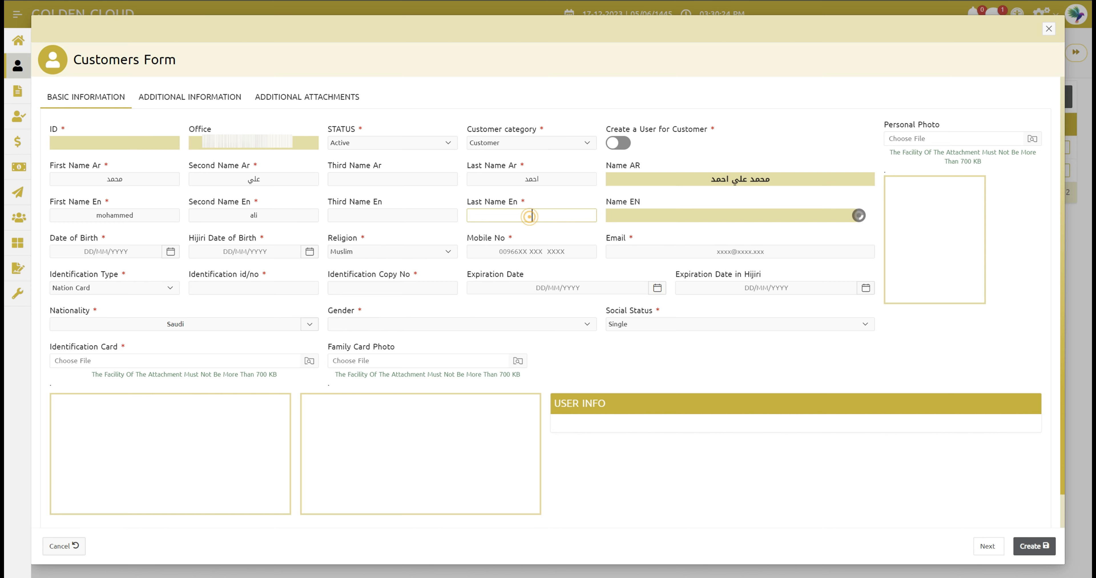
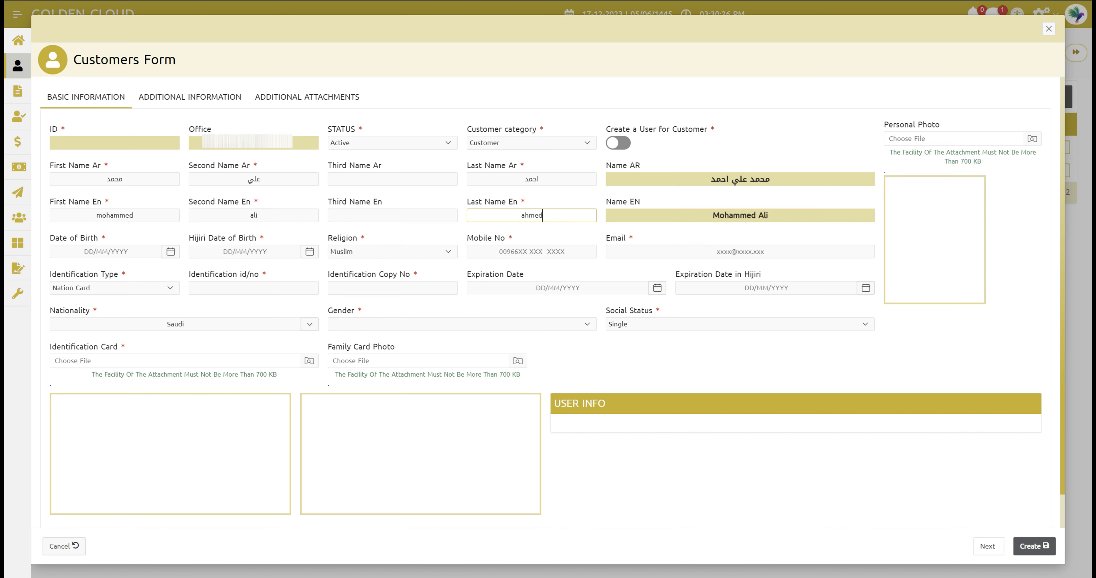
{"action": "left_click", "coordinate": [517, 86]}
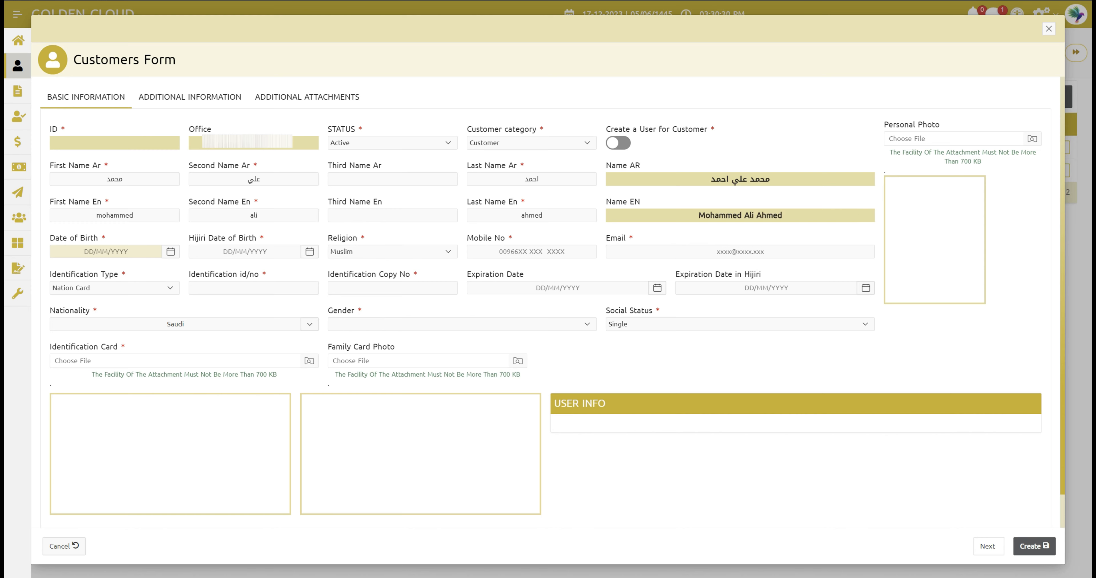
- Set the date of birth to 20/04/1995, auto-filling Hijri date 20/11/1415
{"action": "left_click", "coordinate": [106, 251]}
{"action": "left_click", "coordinate": [103, 276]}
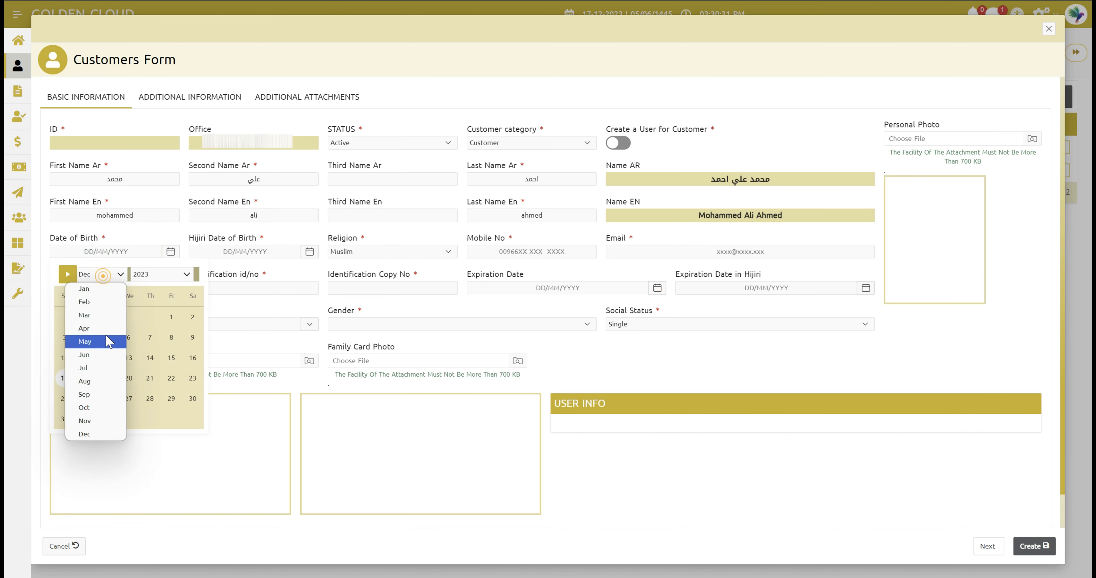
{"action": "left_click", "coordinate": [97, 328]}
{"action": "left_click", "coordinate": [154, 279]}
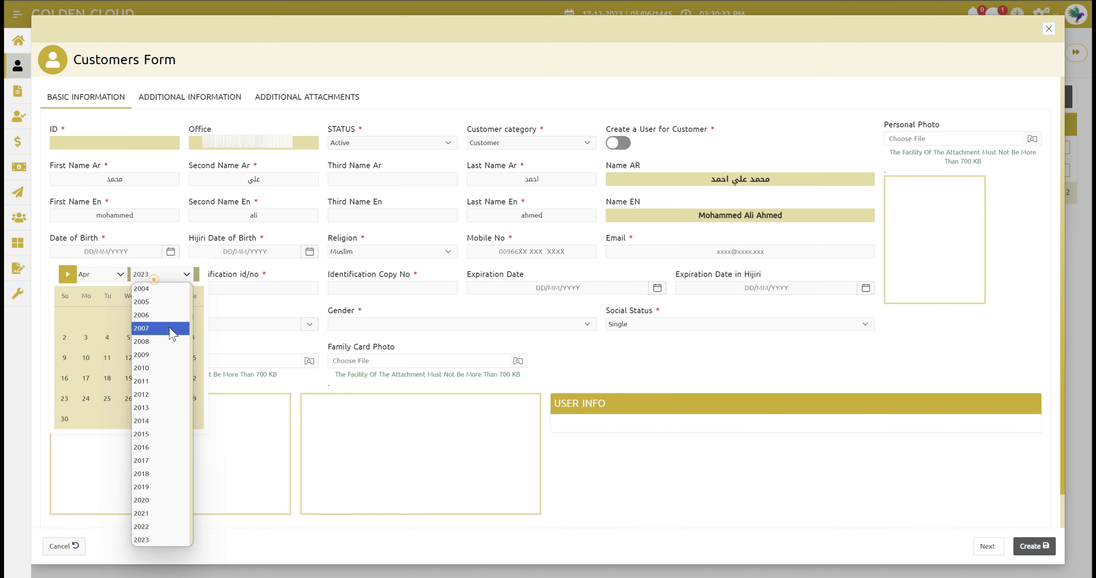
{"action": "scroll", "coordinate": [173, 333], "scroll_direction": "up", "scroll_amount": 4}
{"action": "left_click", "coordinate": [166, 328]}
{"action": "left_click", "coordinate": [150, 378]}
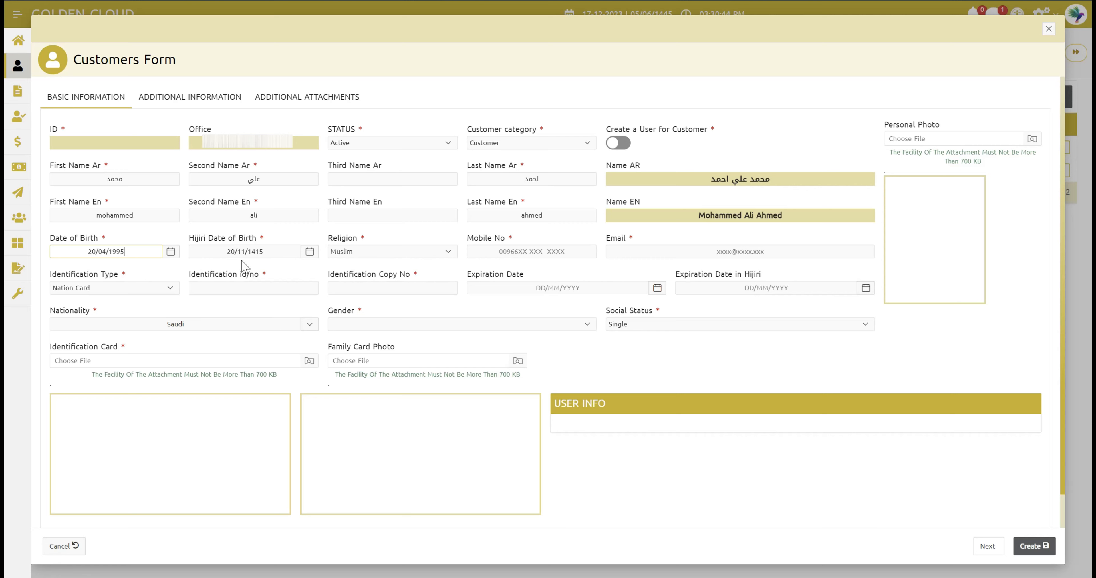
- Keep the religion as Muslim
{"action": "left_click", "coordinate": [374, 253]}
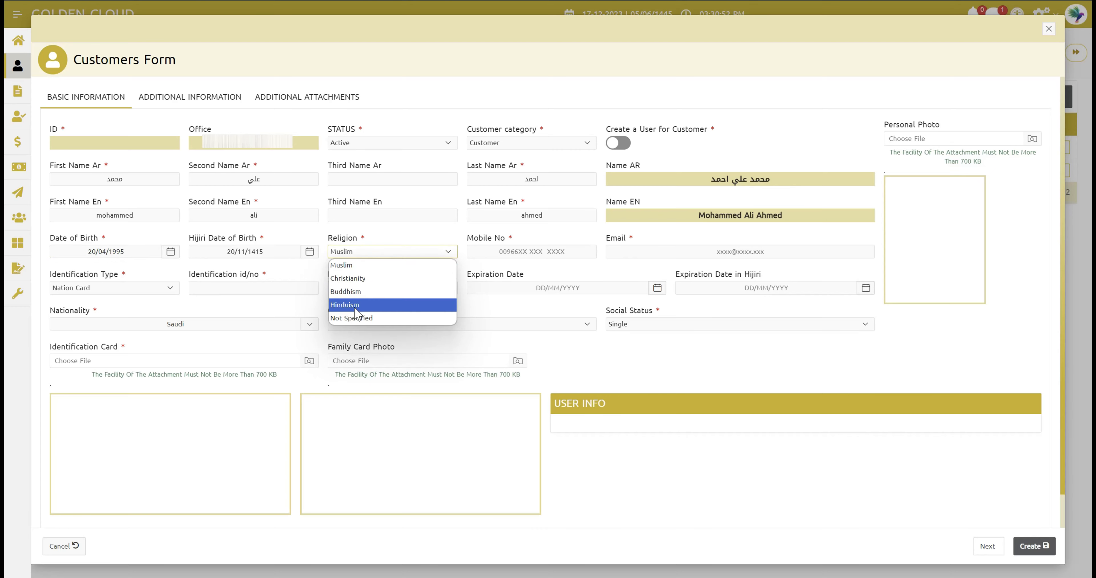
{"action": "left_click", "coordinate": [345, 267]}
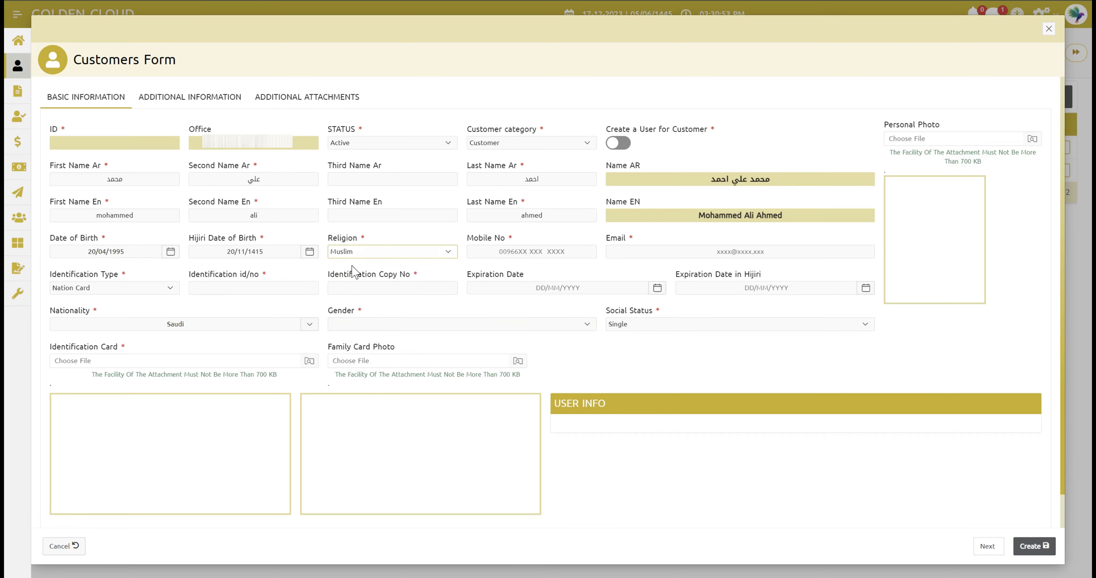
{"action": "left_click", "coordinate": [355, 274]}
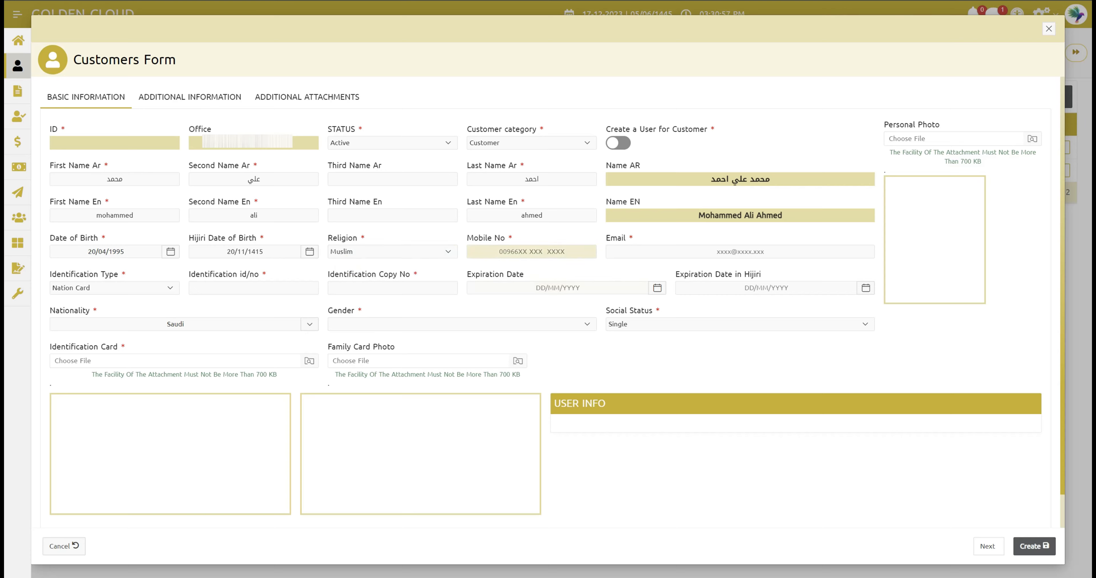
- Enter the customer's mobile number and e-mail address, and choose Iqama as identification type
{"action": "left_click", "coordinate": [552, 252]}
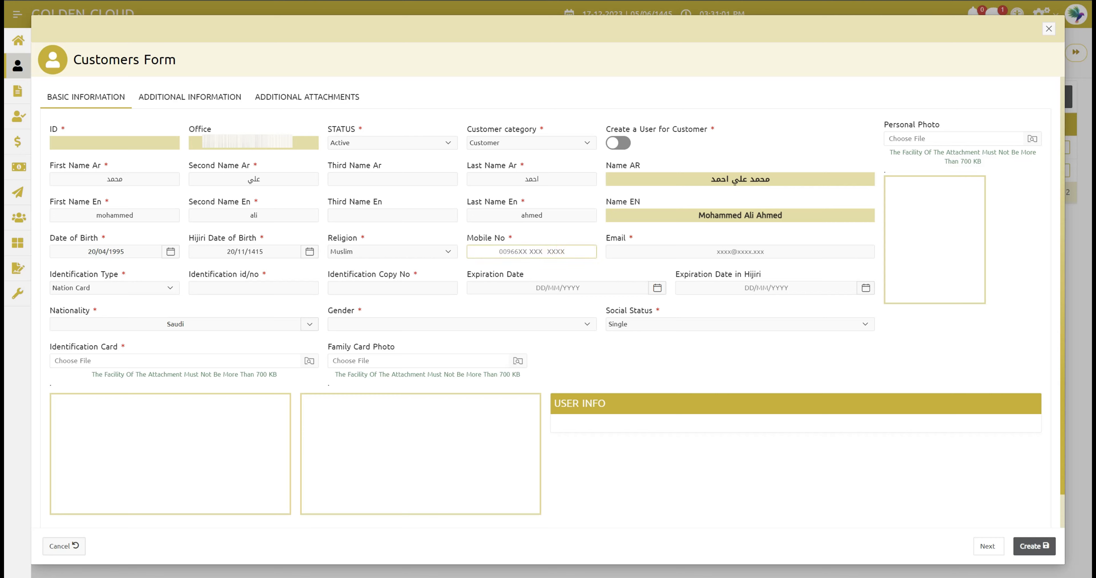
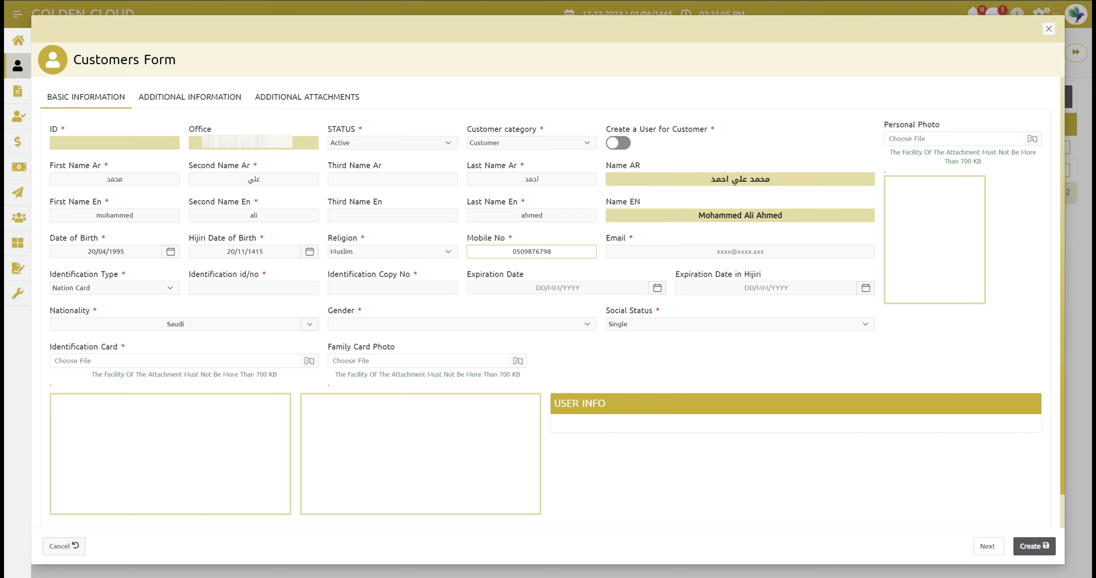
{"action": "left_click", "coordinate": [637, 253]}
{"action": "type", "text": "h"}
{"action": "key", "text": "BackSpace"}
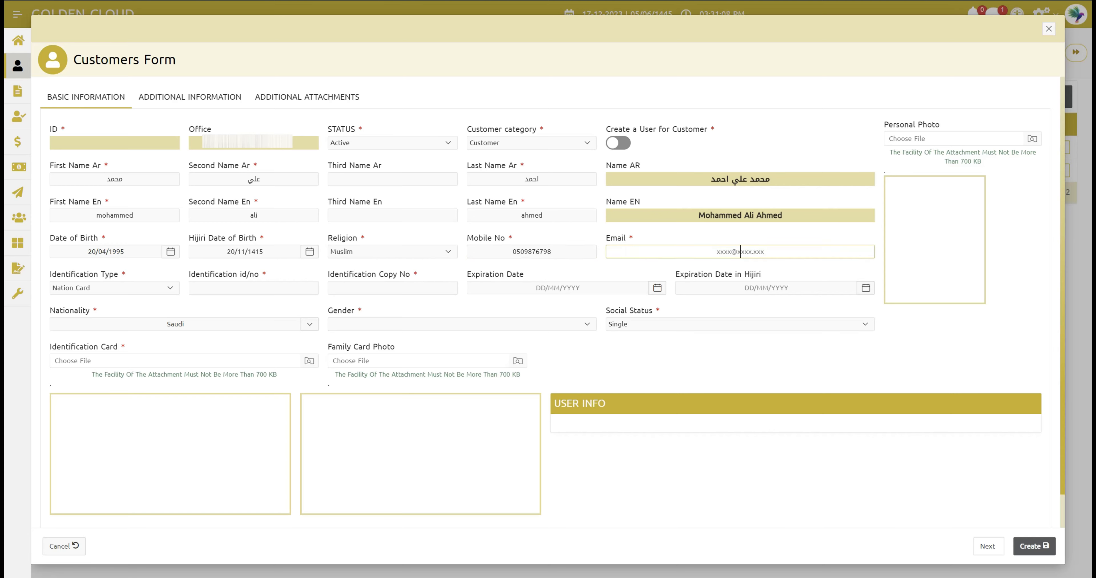
{"action": "left_click", "coordinate": [829, 132]}
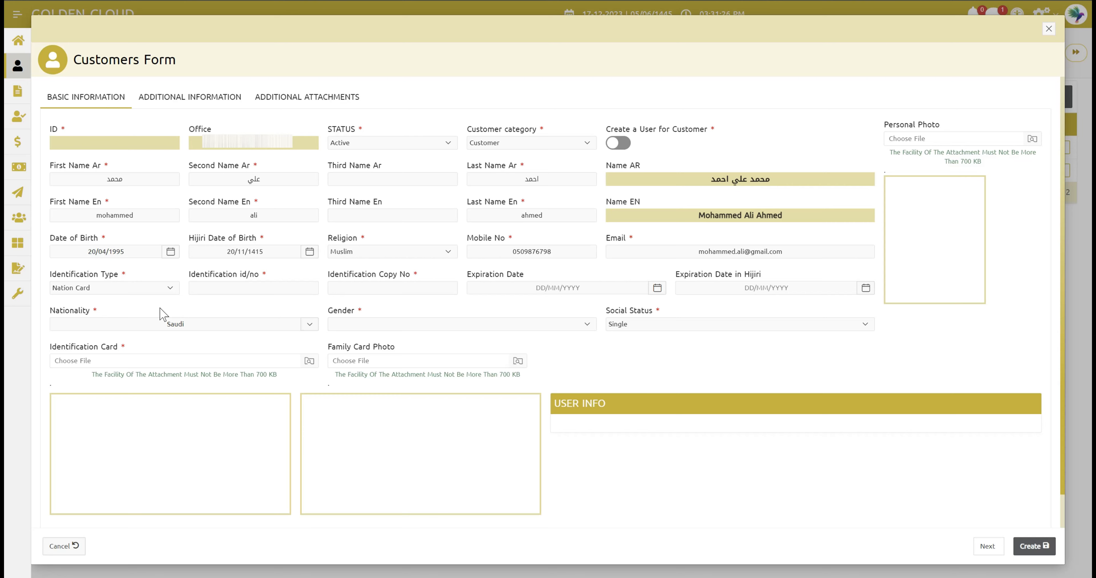
{"action": "left_click", "coordinate": [124, 292]}
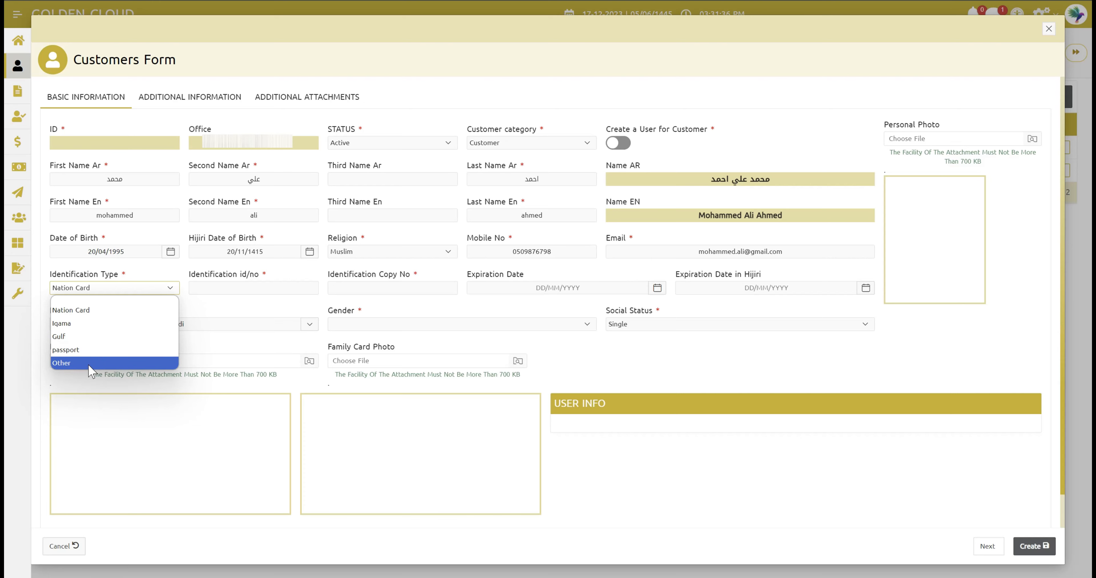
{"action": "left_click", "coordinate": [77, 327]}
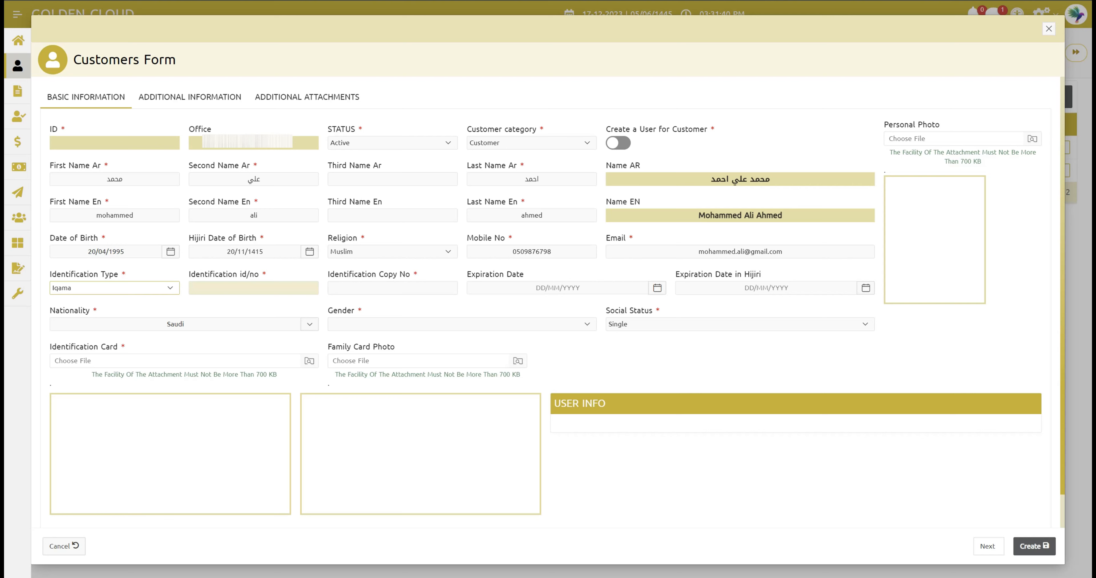
- Enter the customer's identification number and set the Identification Copy No to 4
{"action": "left_click", "coordinate": [240, 289]}
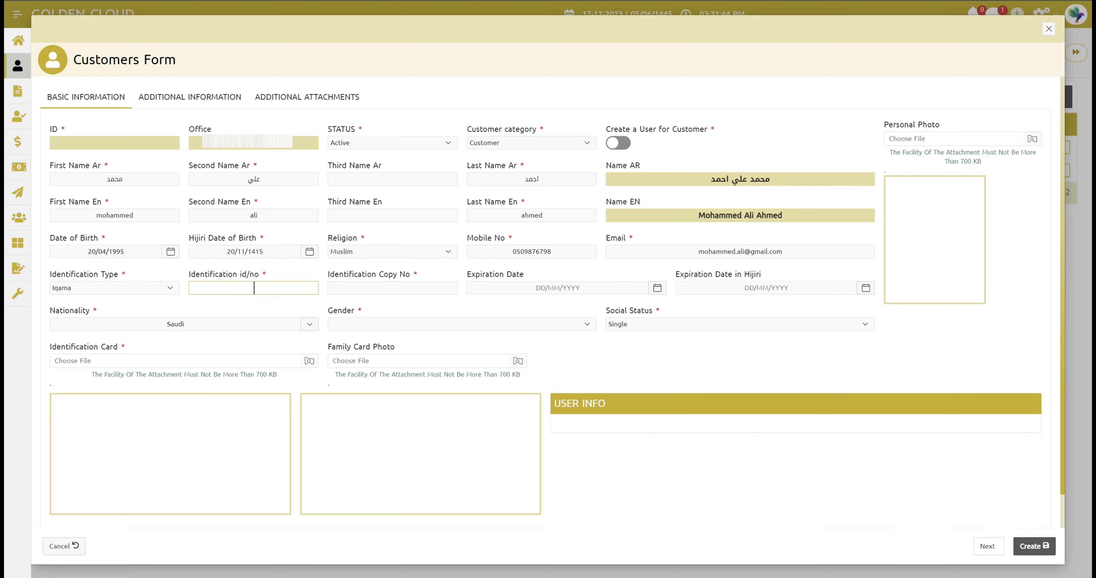
{"action": "left_click", "coordinate": [398, 288]}
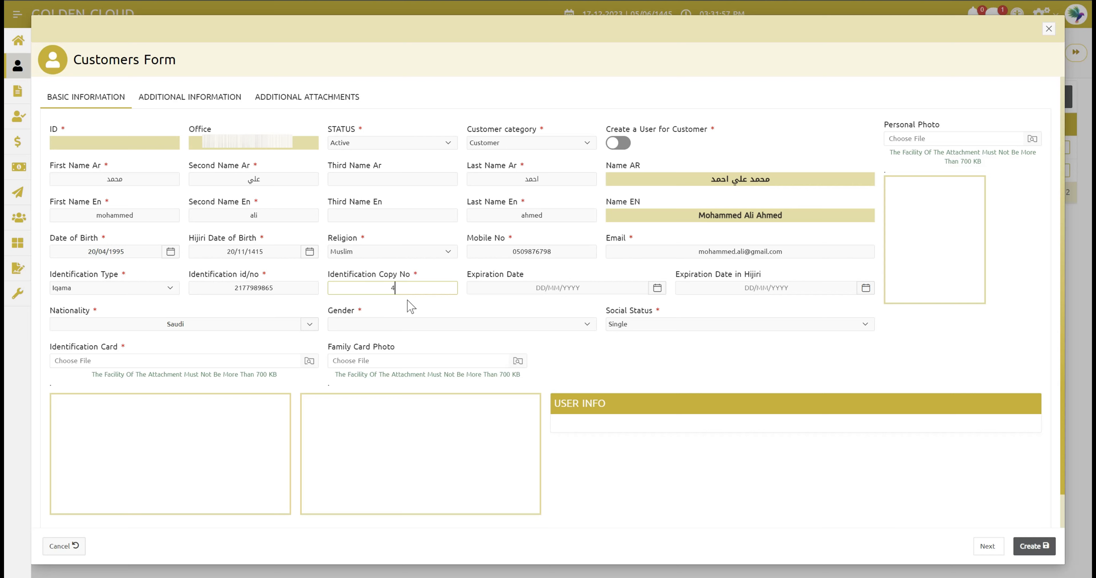
{"action": "left_click", "coordinate": [427, 303]}
{"action": "left_click", "coordinate": [202, 326]}
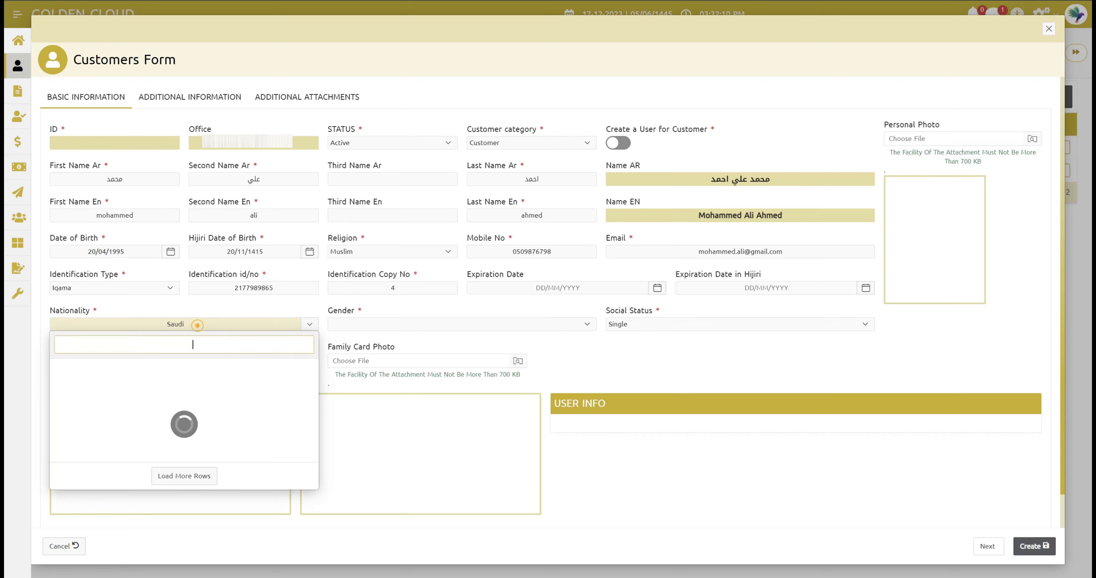
- Keep Saudi as the nationality from the expanded nationality list
{"action": "scroll", "coordinate": [190, 372], "scroll_direction": "down", "scroll_amount": 10}
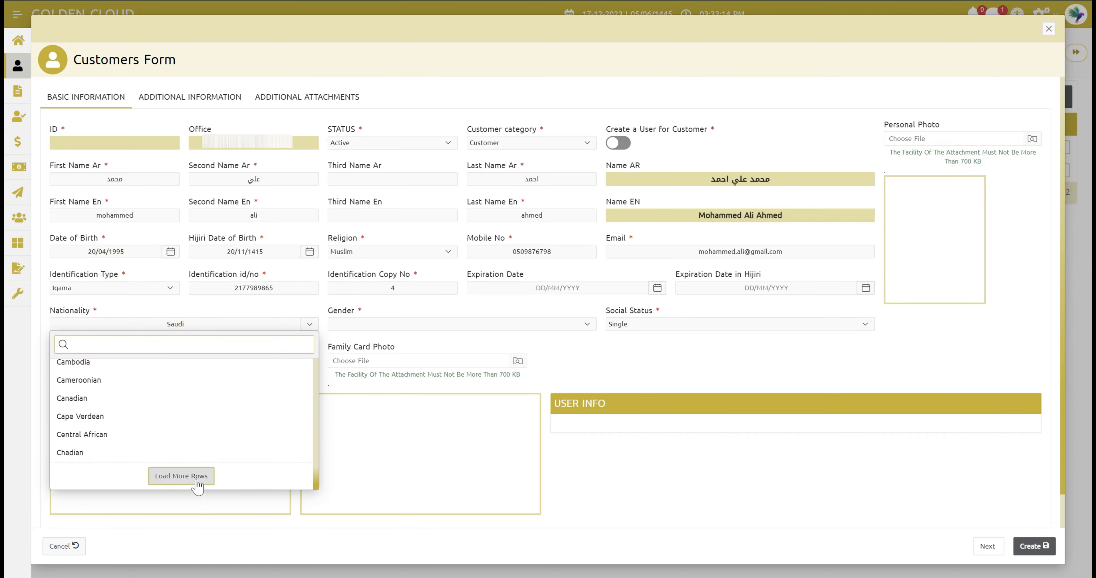
{"action": "left_click", "coordinate": [196, 484]}
{"action": "scroll", "coordinate": [176, 417], "scroll_direction": "down", "scroll_amount": 12}
{"action": "scroll", "coordinate": [174, 406], "scroll_direction": "up", "scroll_amount": 15}
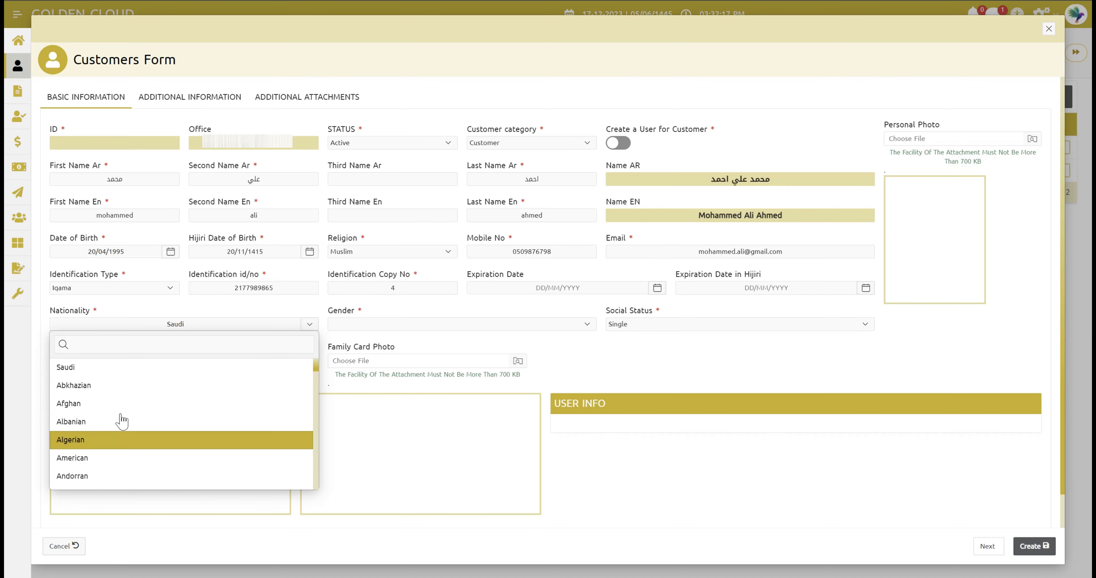
{"action": "left_click", "coordinate": [84, 367]}
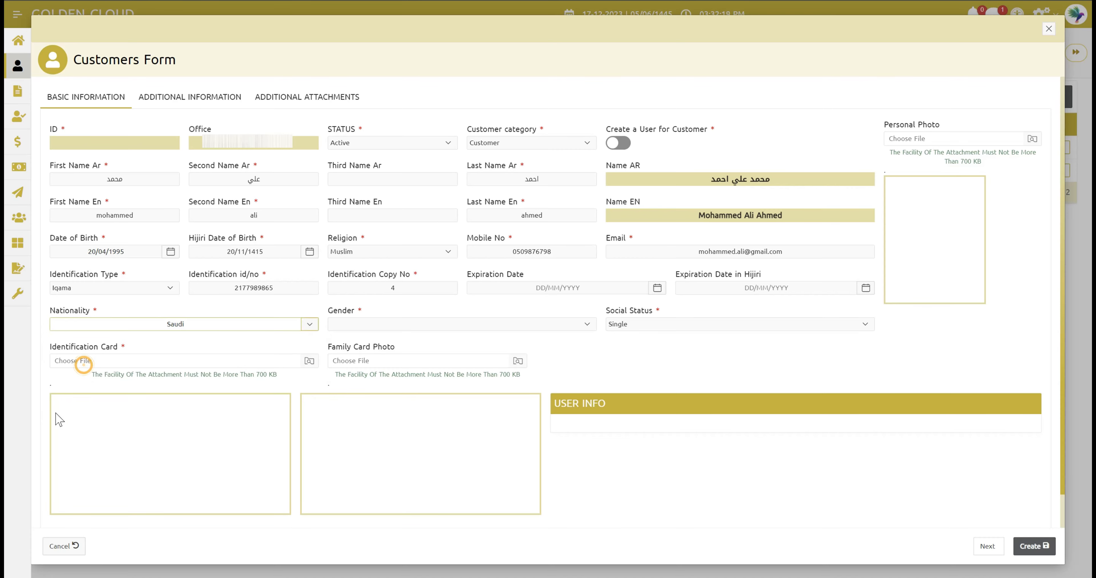
- Set gender to Male and social status to Married
{"action": "left_click", "coordinate": [357, 325]}
{"action": "left_click", "coordinate": [349, 347]}
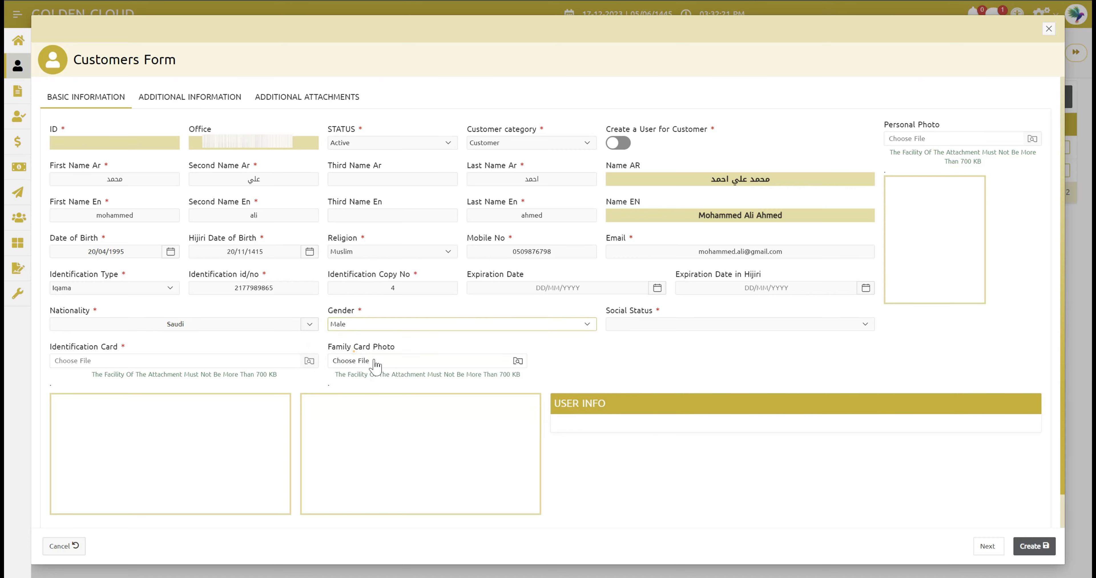
{"action": "left_click", "coordinate": [628, 325]}
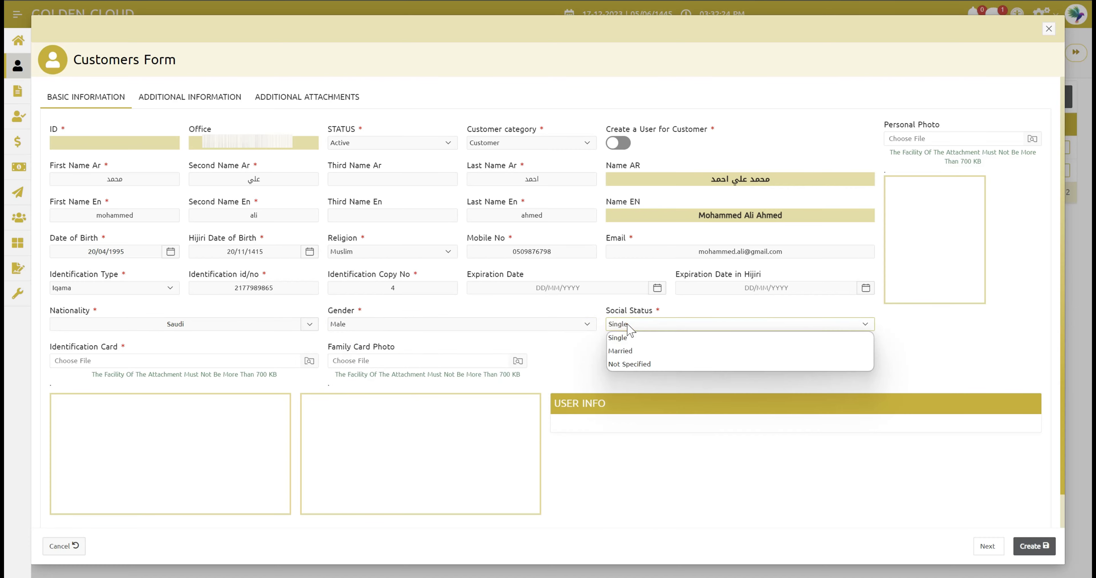
{"action": "left_click", "coordinate": [638, 353]}
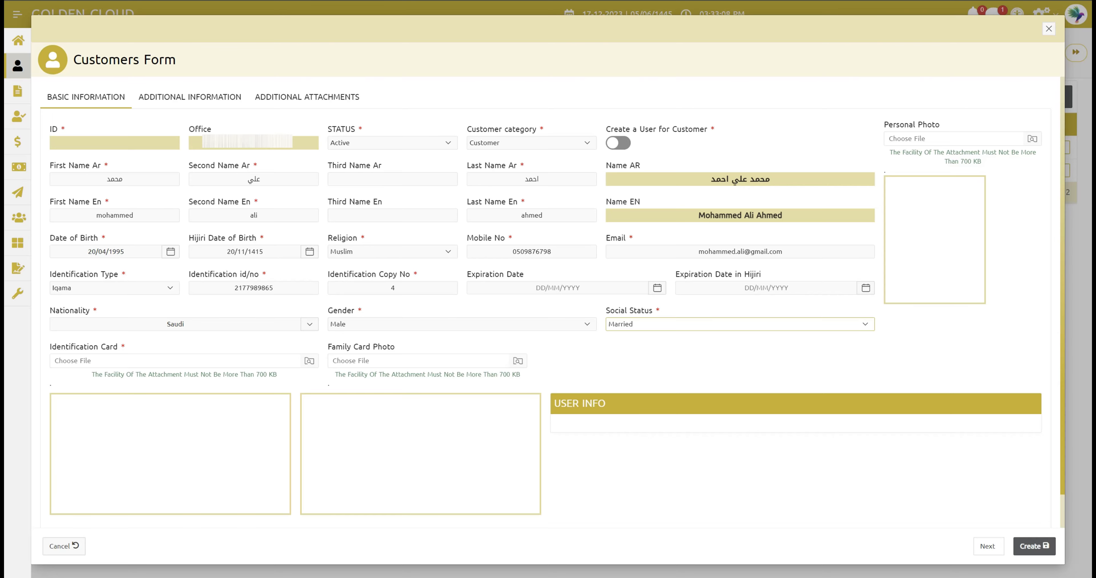
- Attach images.png as identification and family card photos, and download.png as personal photo
{"action": "left_click", "coordinate": [160, 364]}
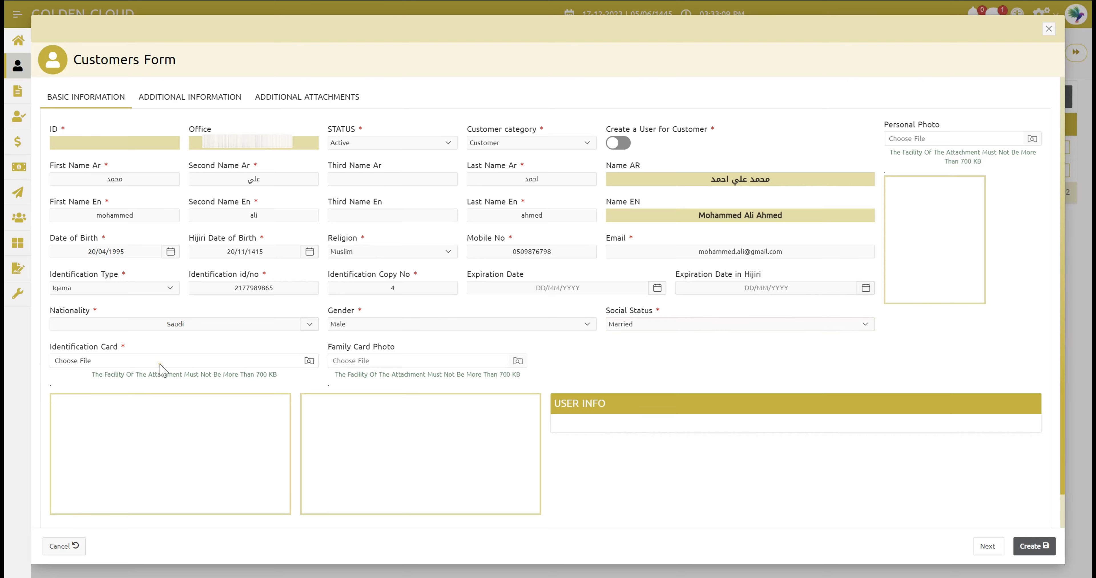
{"action": "left_click", "coordinate": [264, 85]}
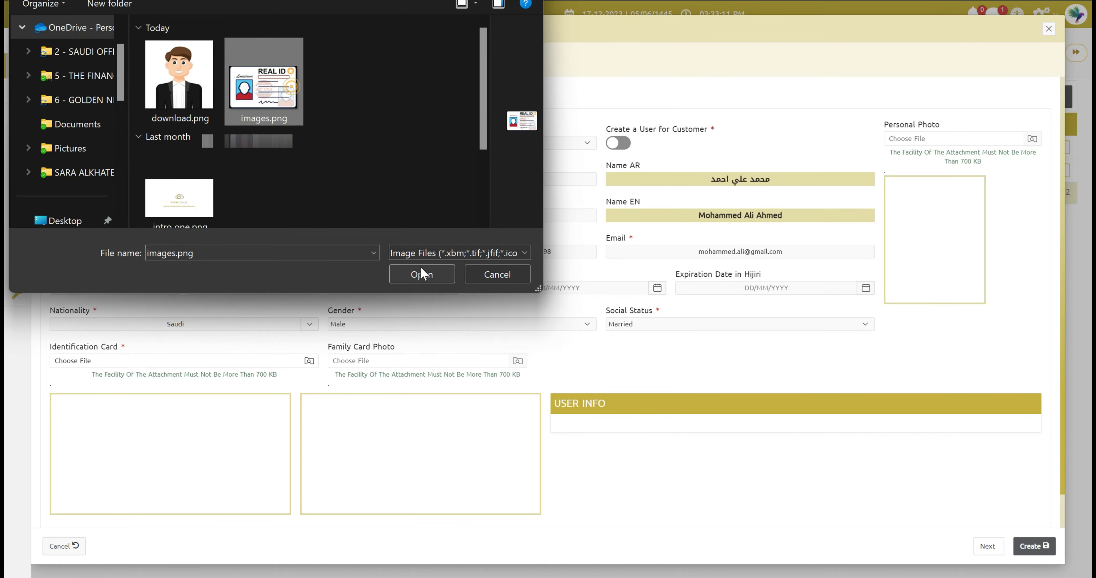
{"action": "left_click", "coordinate": [422, 272]}
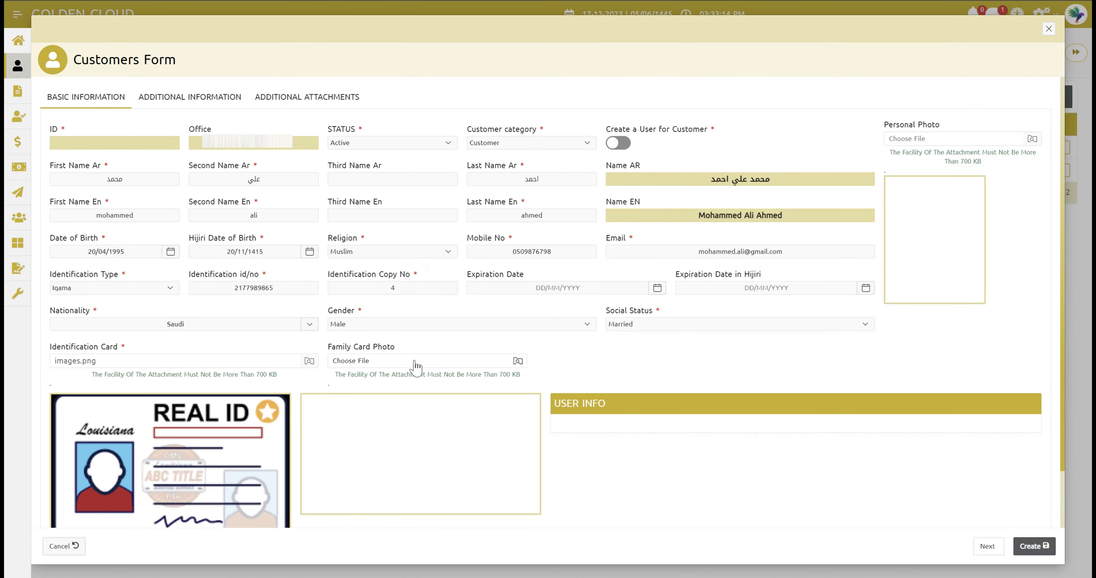
{"action": "left_click", "coordinate": [414, 360]}
{"action": "left_click", "coordinate": [266, 110]}
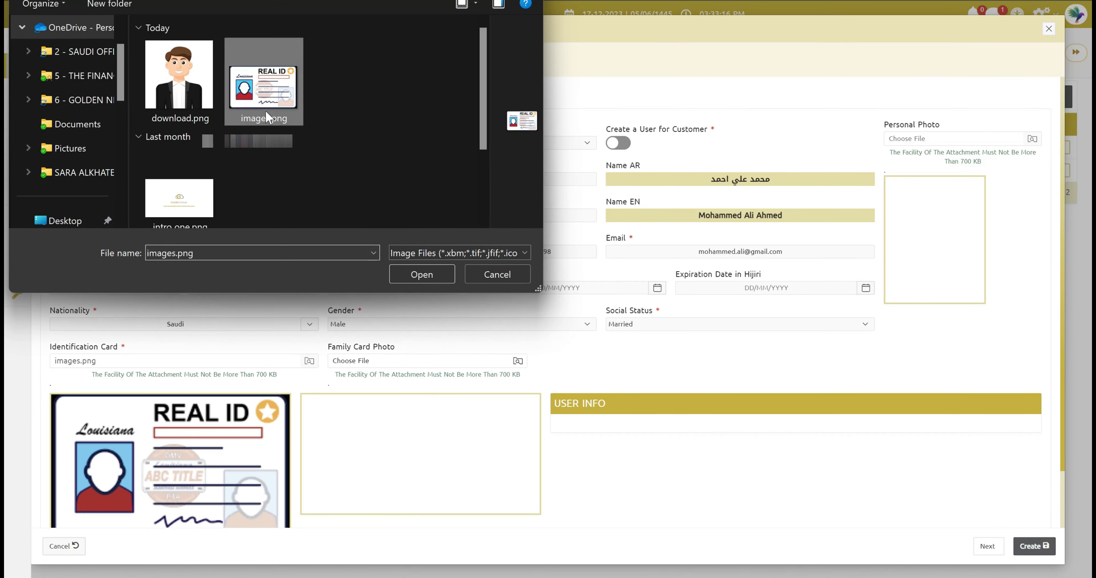
{"action": "left_click", "coordinate": [420, 280]}
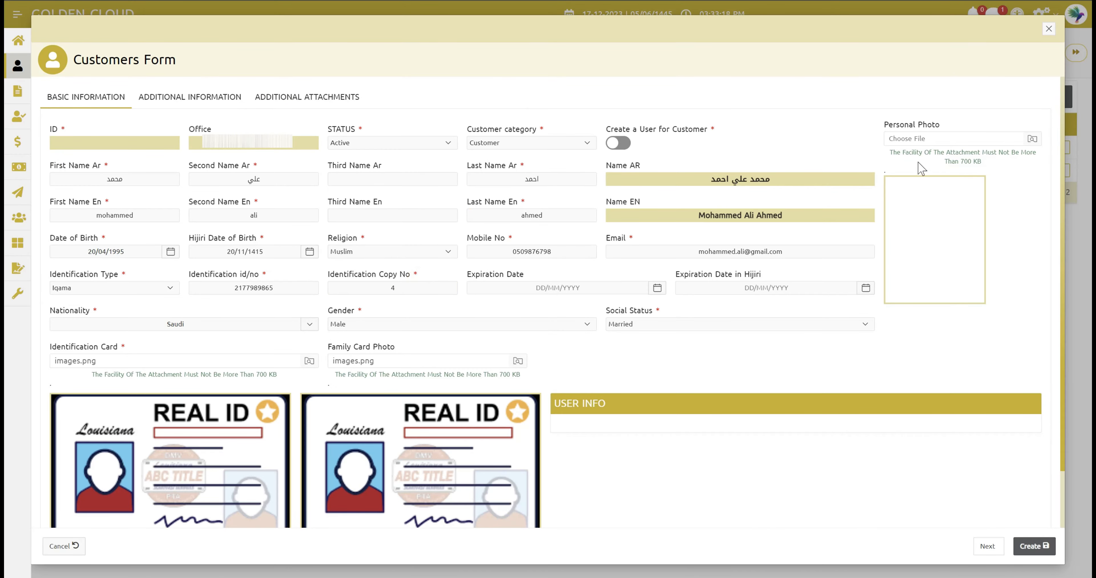
{"action": "left_click", "coordinate": [913, 139]}
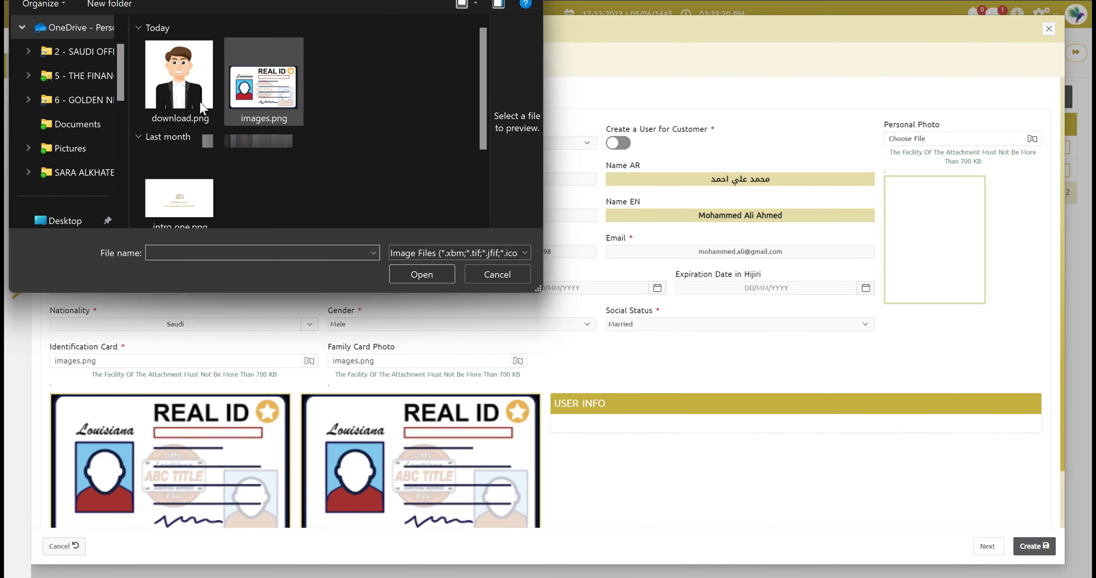
{"action": "left_click", "coordinate": [179, 76]}
{"action": "left_click", "coordinate": [421, 274]}
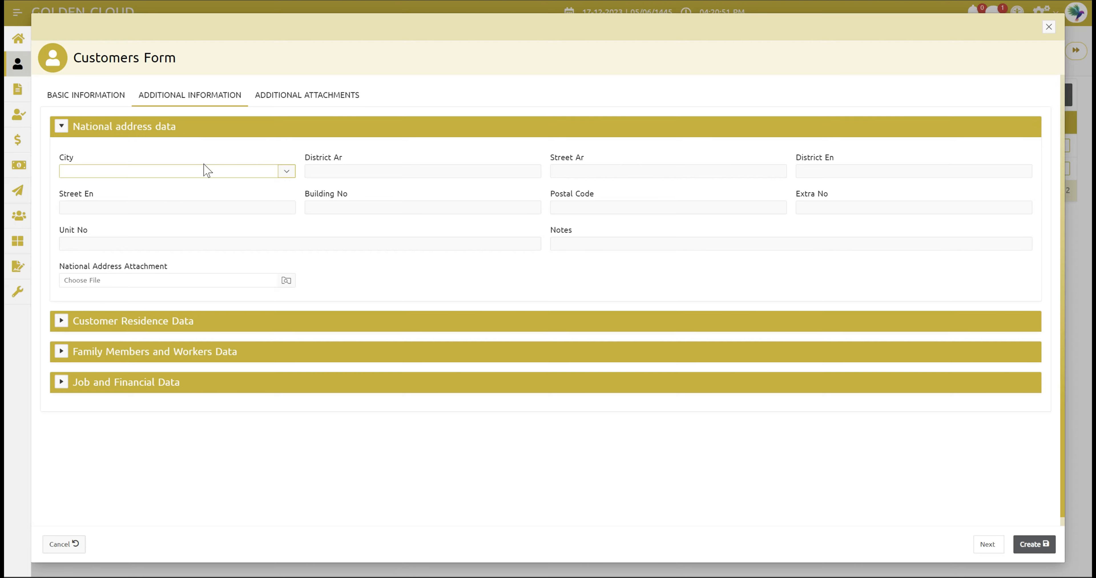
- Search the city list for 'jeddah' and set Jeddah as the national address city
{"action": "left_click", "coordinate": [188, 171]}
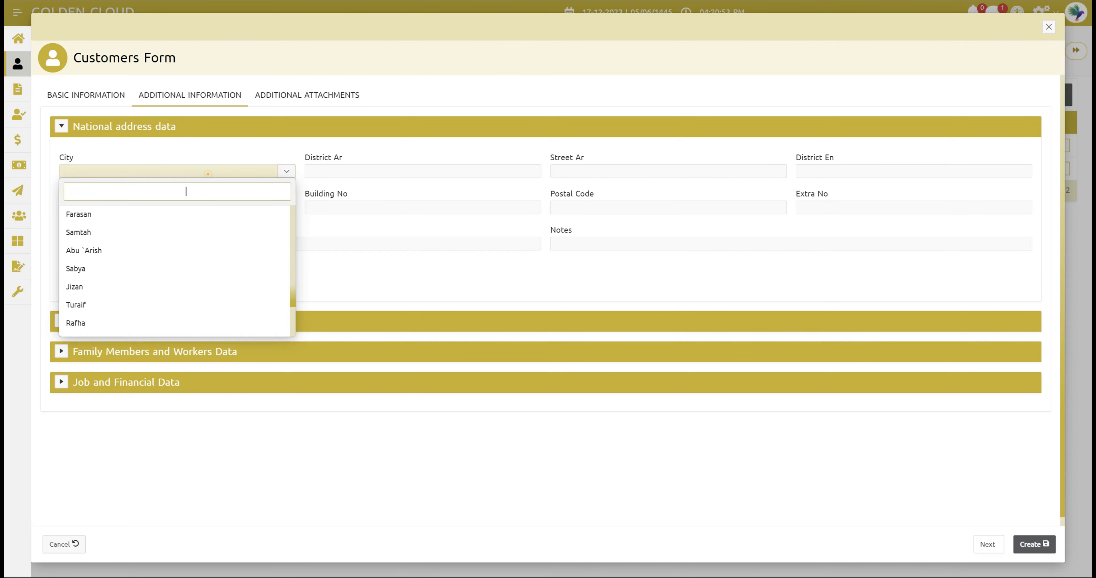
{"action": "scroll", "coordinate": [201, 257], "scroll_direction": "down", "scroll_amount": 1}
{"action": "scroll", "coordinate": [202, 257], "scroll_direction": "down", "scroll_amount": 3}
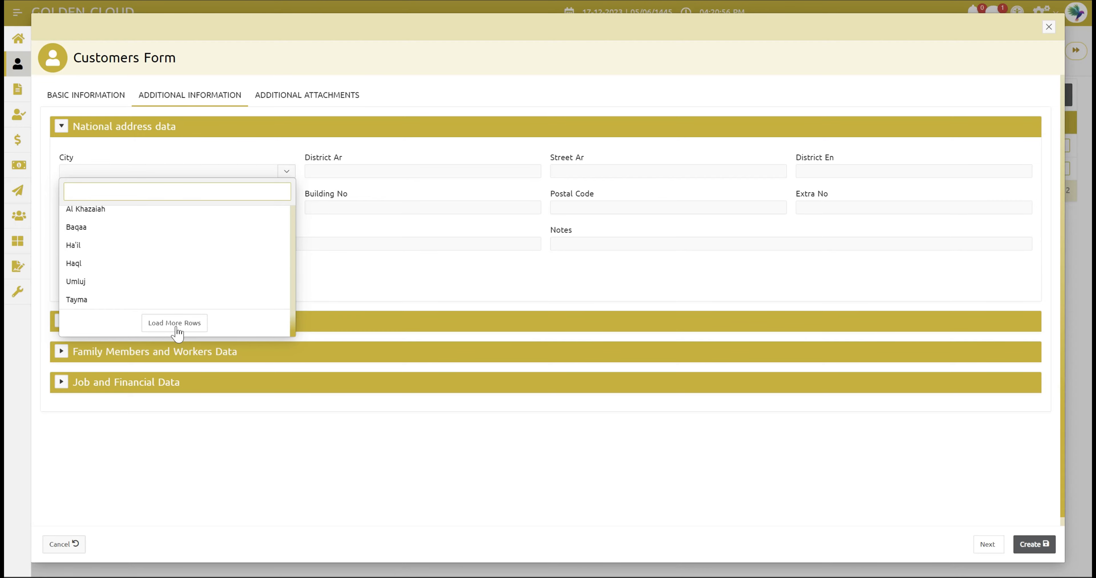
{"action": "left_click", "coordinate": [187, 324]}
{"action": "scroll", "coordinate": [202, 336], "scroll_direction": "down", "scroll_amount": 3}
{"action": "scroll", "coordinate": [203, 338], "scroll_direction": "down", "scroll_amount": 2}
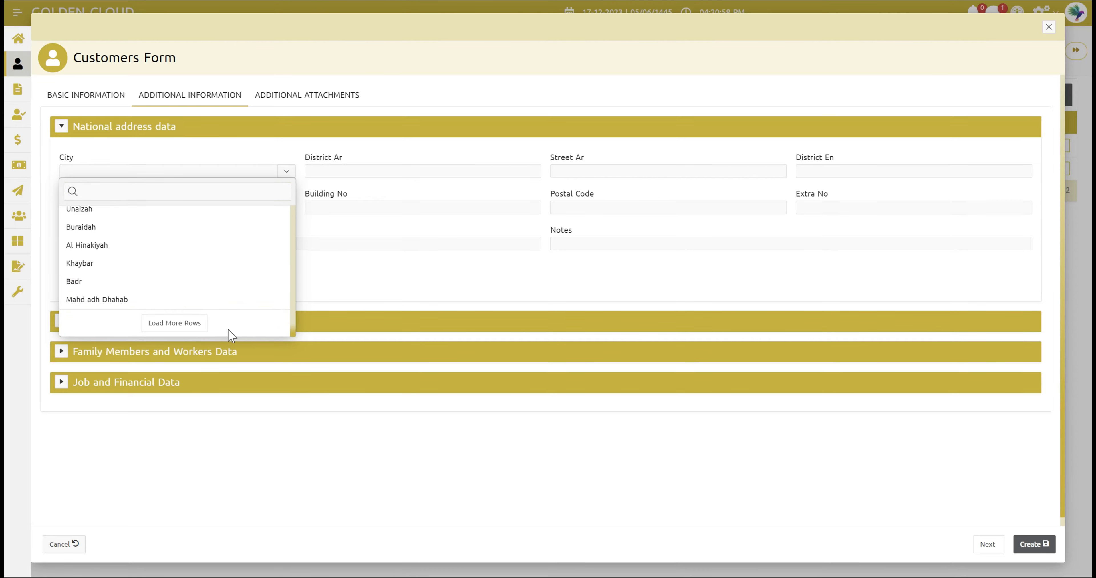
{"action": "scroll", "coordinate": [216, 257], "scroll_direction": "up", "scroll_amount": 3}
{"action": "scroll", "coordinate": [216, 257], "scroll_direction": "up", "scroll_amount": 3}
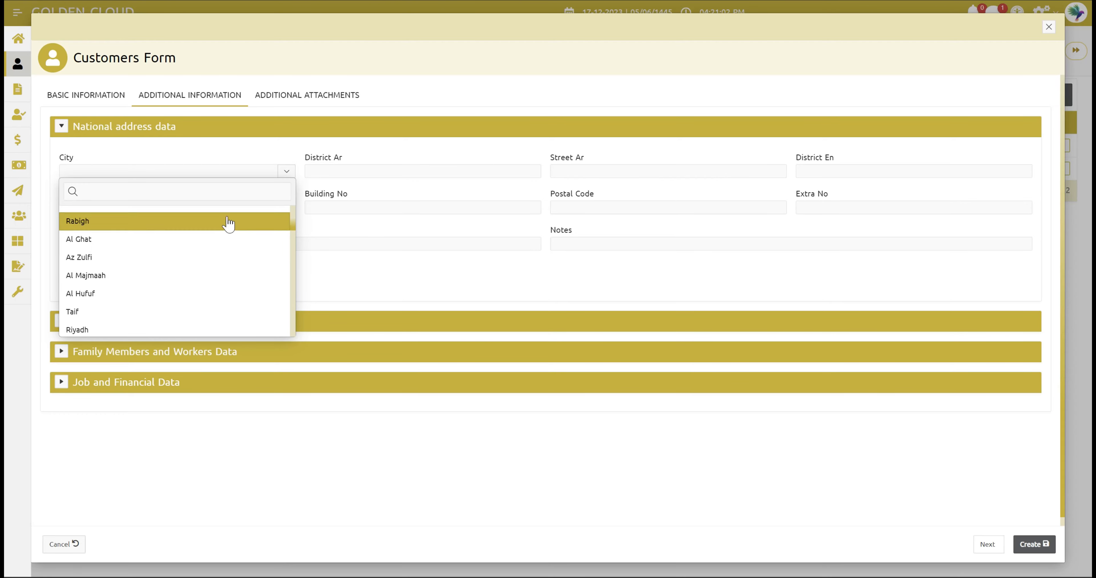
{"action": "scroll", "coordinate": [229, 229], "scroll_direction": "down", "scroll_amount": 3}
{"action": "scroll", "coordinate": [231, 233], "scroll_direction": "down", "scroll_amount": 3}
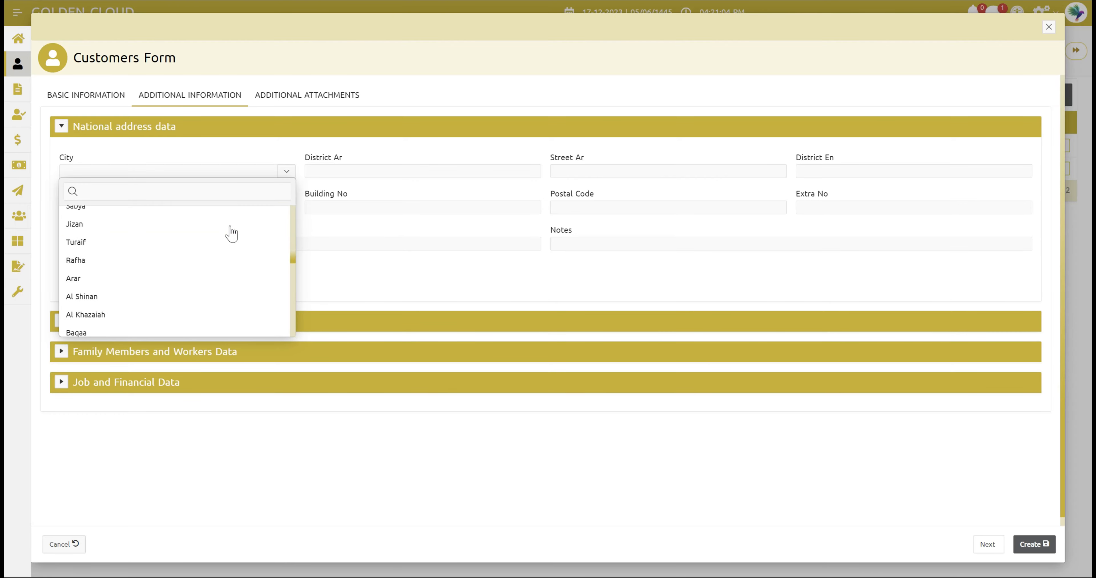
{"action": "scroll", "coordinate": [231, 233], "scroll_direction": "up", "scroll_amount": 3}
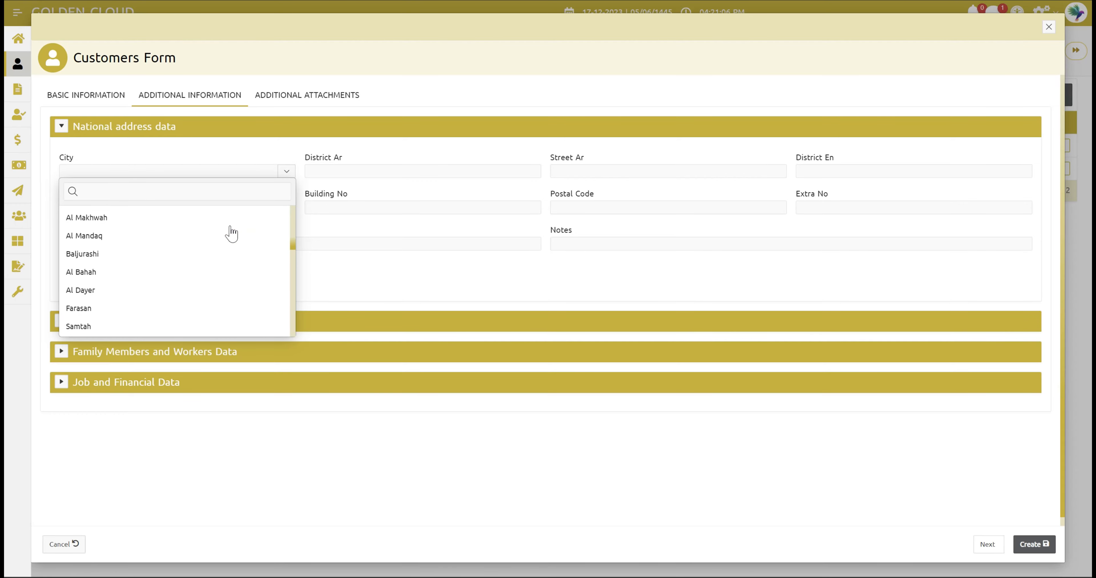
{"action": "left_click", "coordinate": [183, 190]}
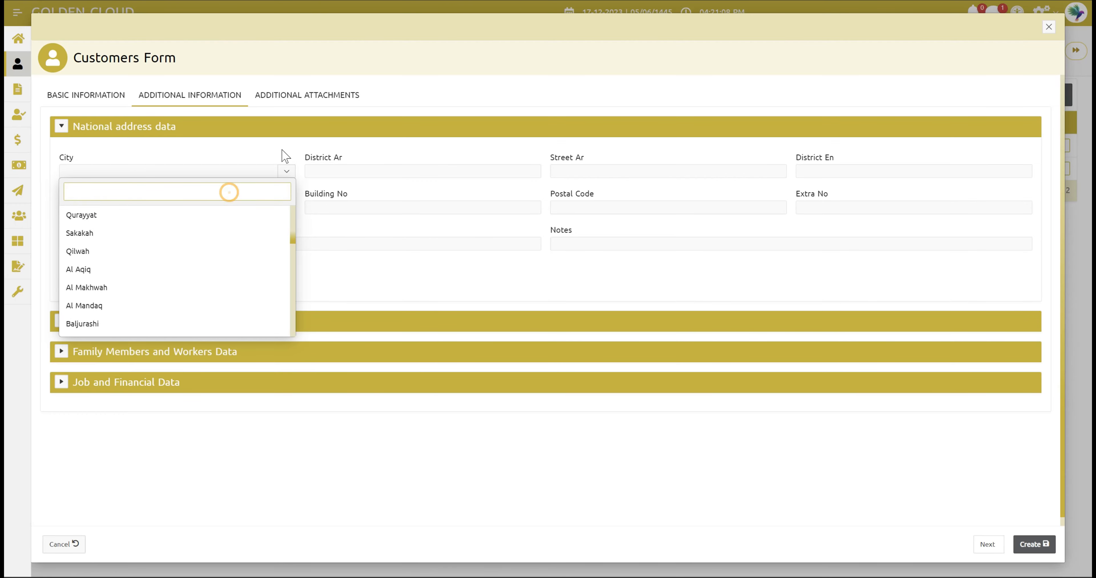
{"action": "type", "text": "jeddah"}
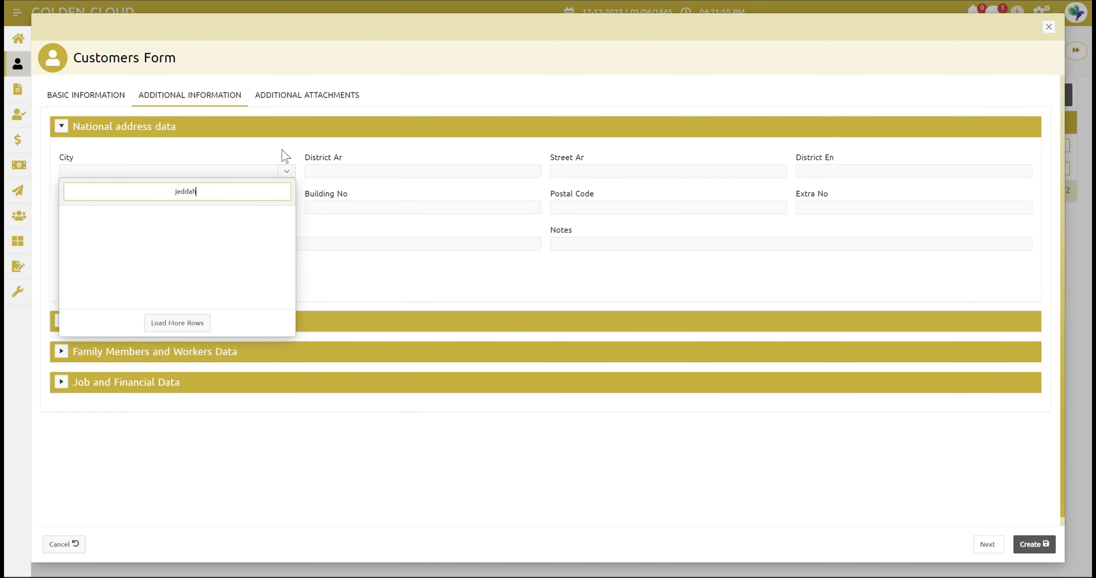
{"action": "left_click", "coordinate": [122, 219]}
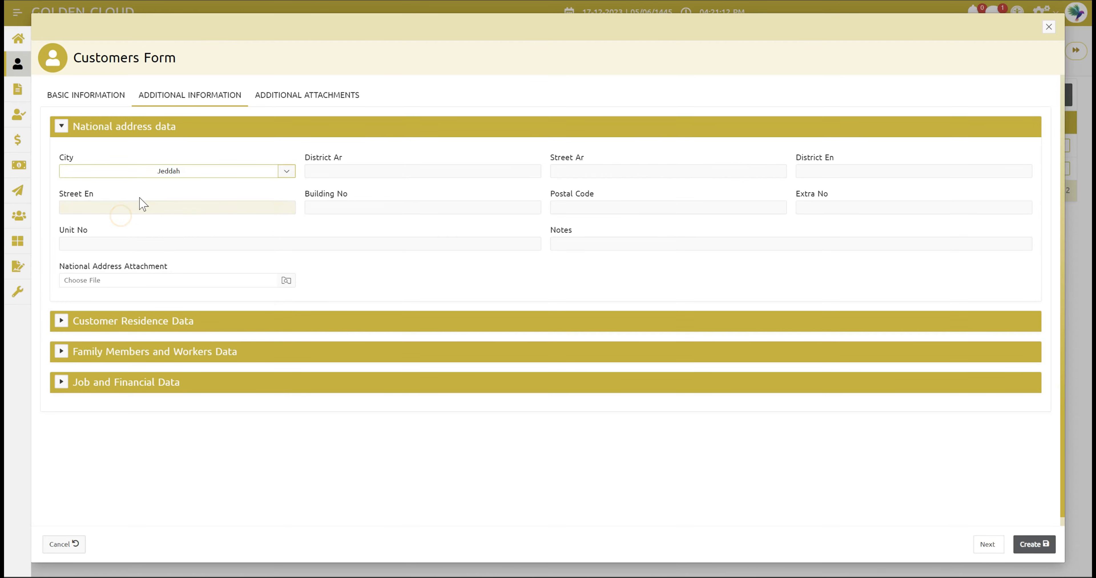
- Enter the national address district and street names in Arabic and English
{"action": "left_click", "coordinate": [332, 172]}
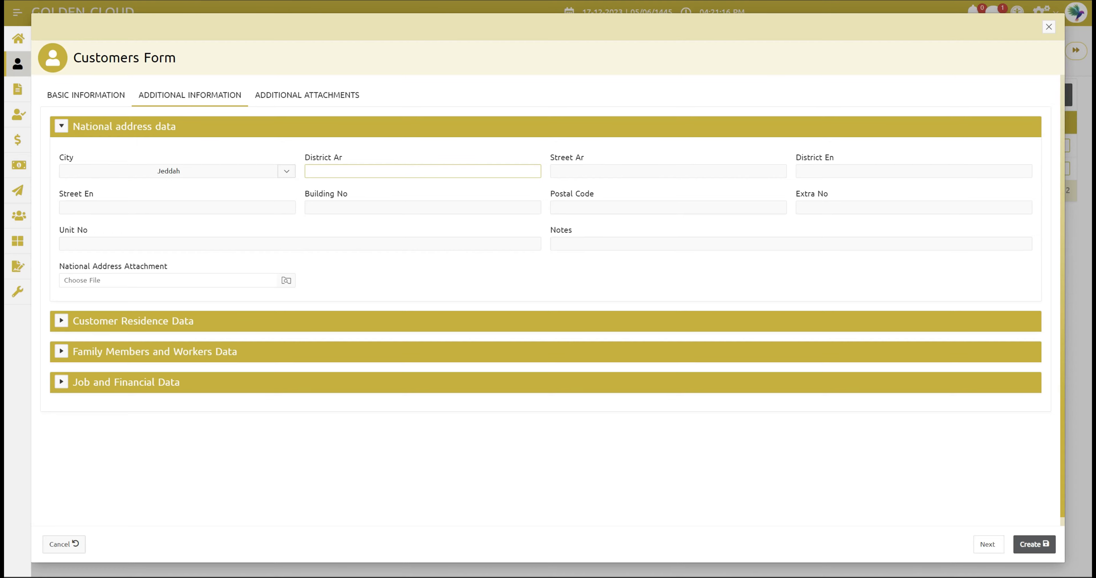
{"action": "left_click", "coordinate": [584, 171]}
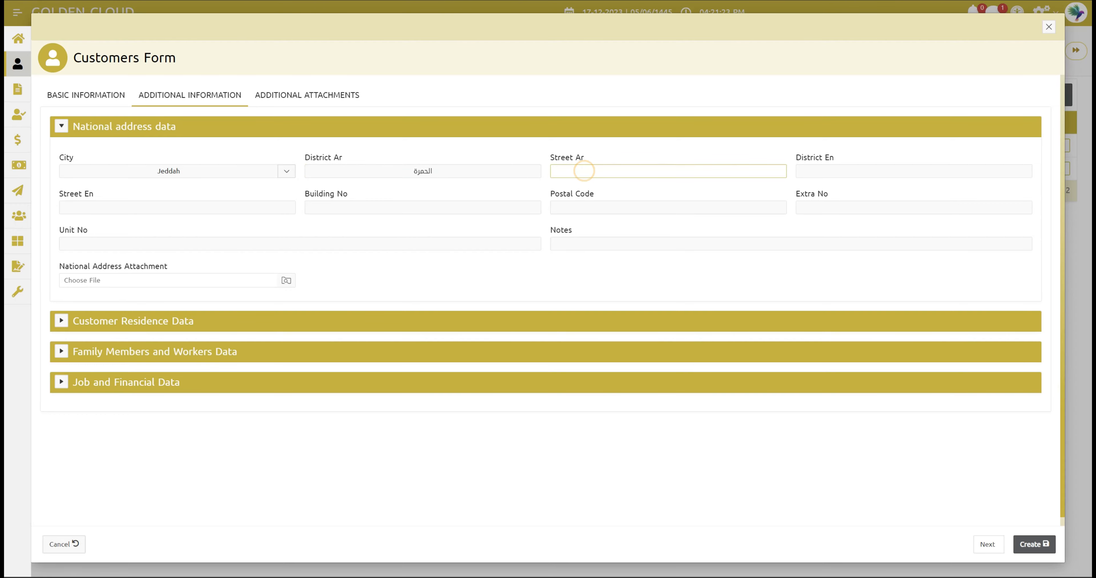
{"action": "left_click", "coordinate": [832, 170]}
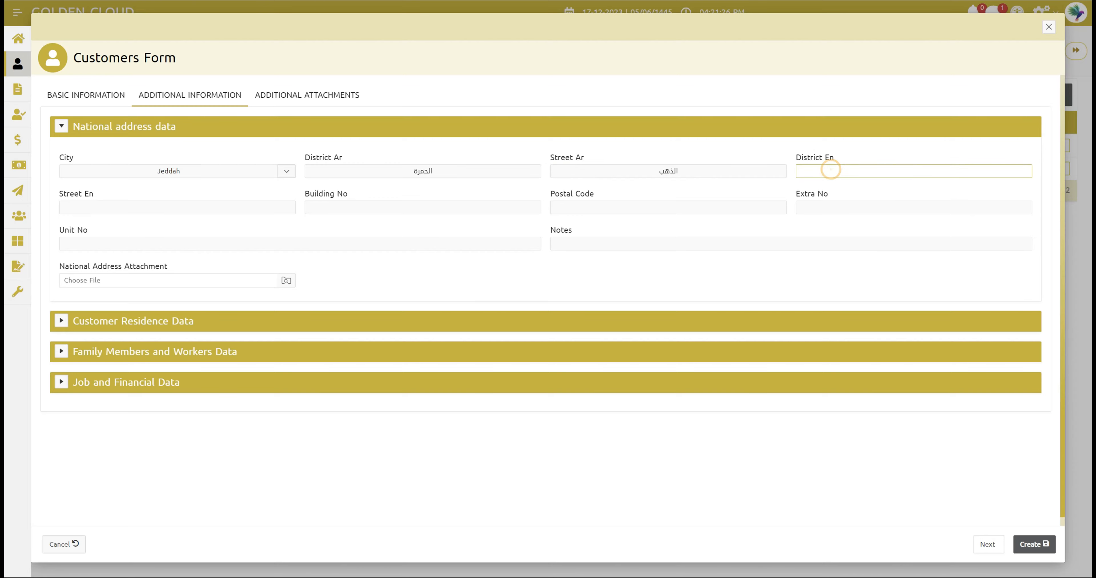
{"action": "left_click", "coordinate": [149, 207]}
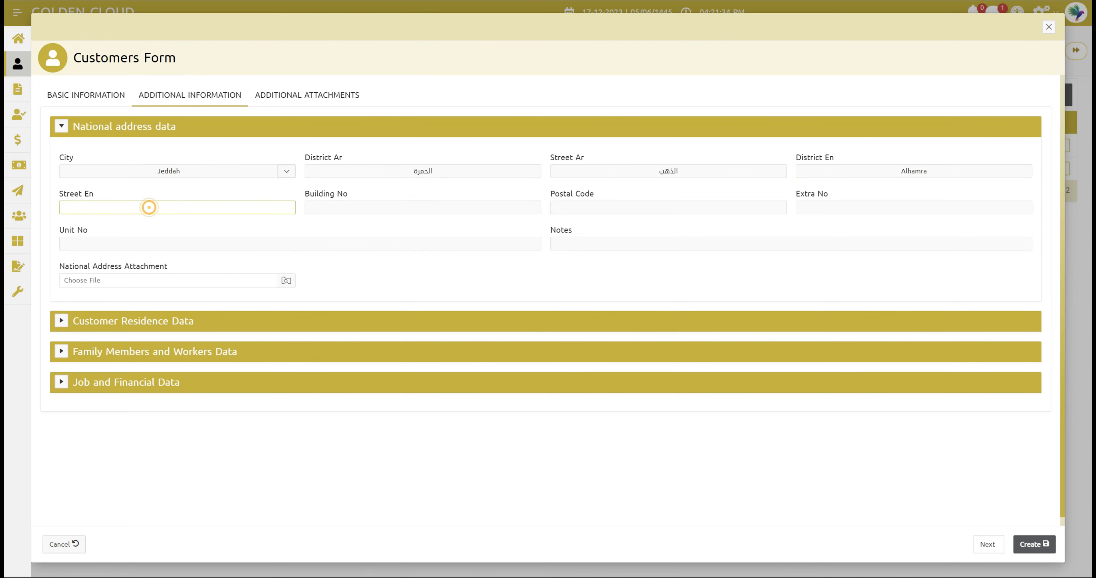
- Fill in the address building number, postal code and unit number
{"action": "left_click", "coordinate": [356, 207]}
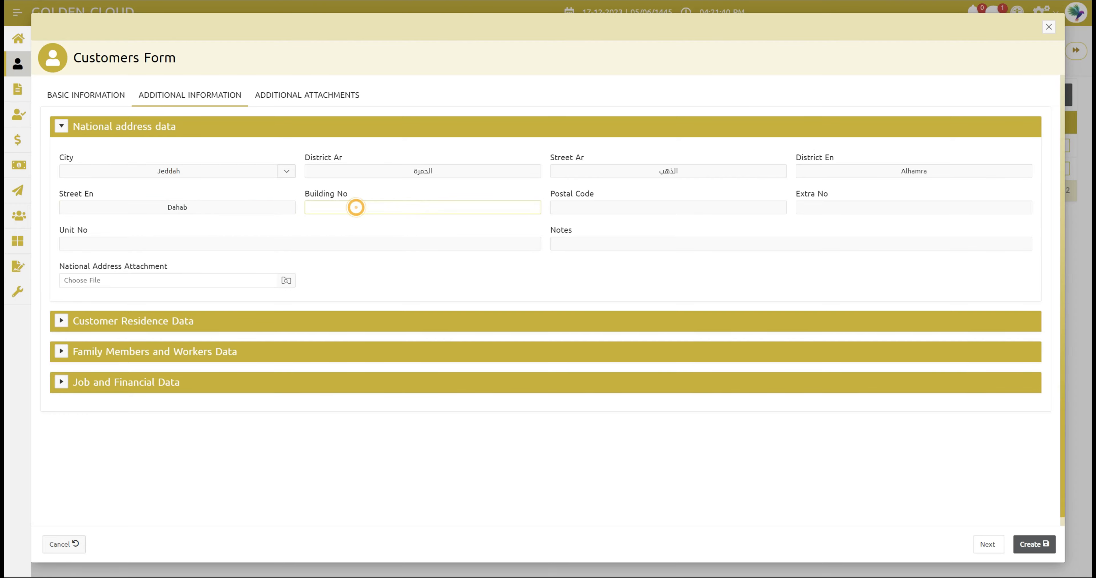
{"action": "left_click", "coordinate": [585, 207]}
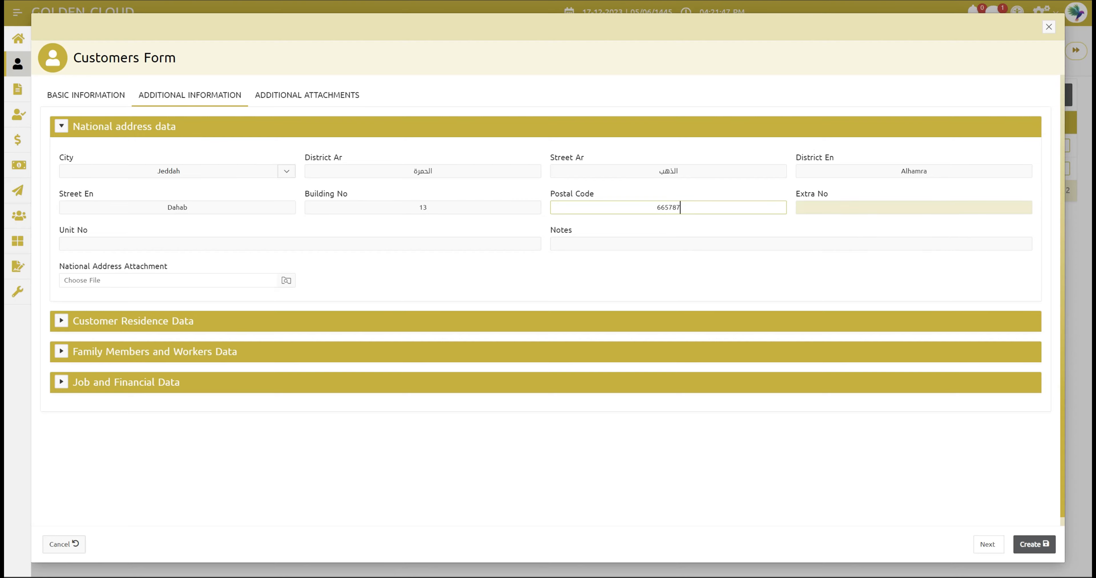
{"action": "left_click", "coordinate": [260, 245]}
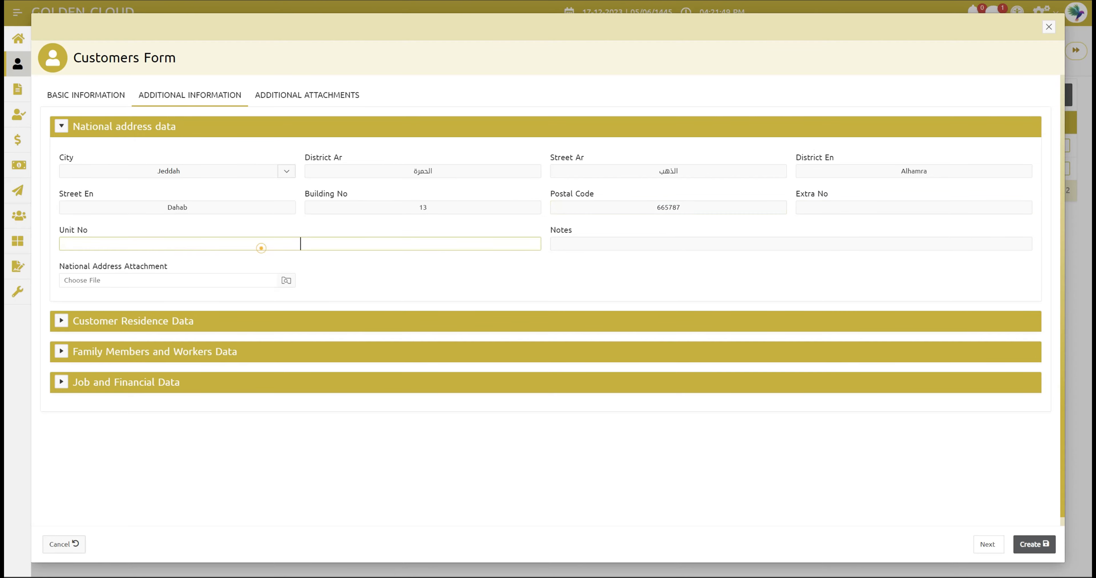
{"action": "type", "text": "22"}
{"action": "left_click", "coordinate": [542, 255]}
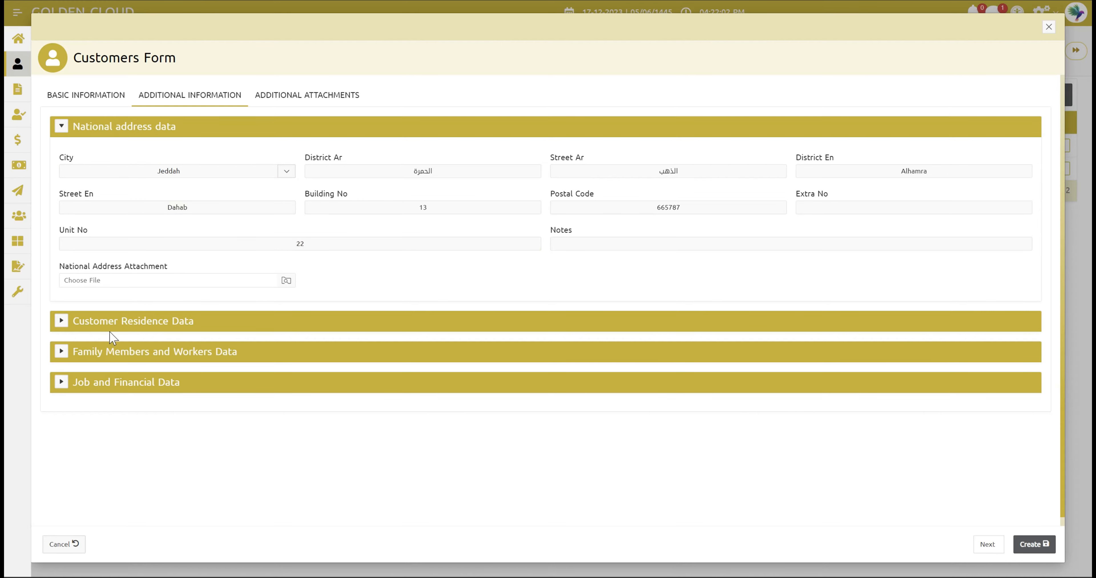
{"action": "left_click", "coordinate": [61, 321]}
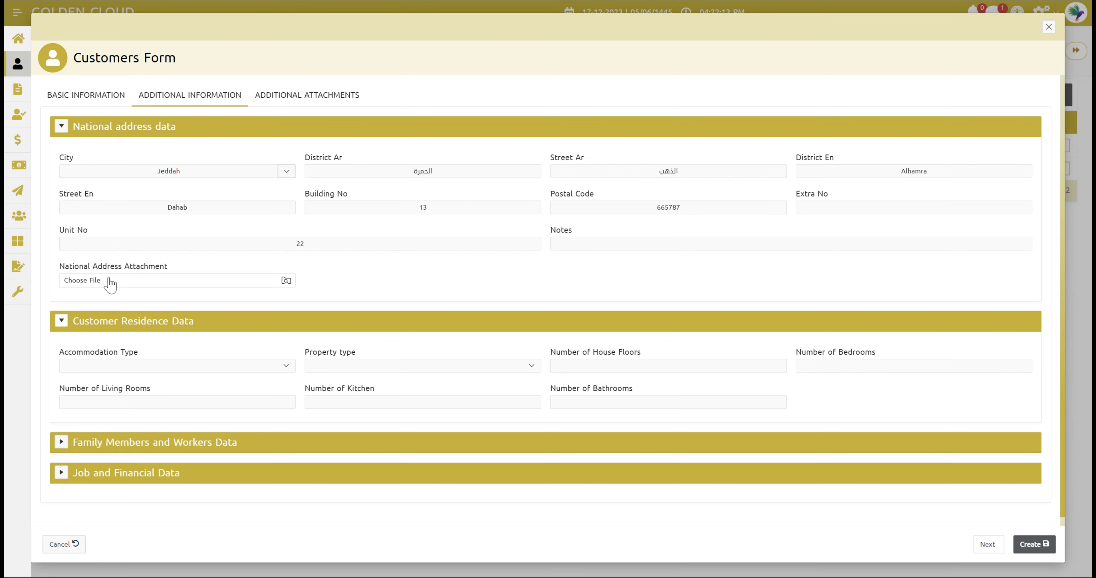
- Set the residence accommodation type to Apartment and property type to Rent
{"action": "left_click", "coordinate": [158, 366]}
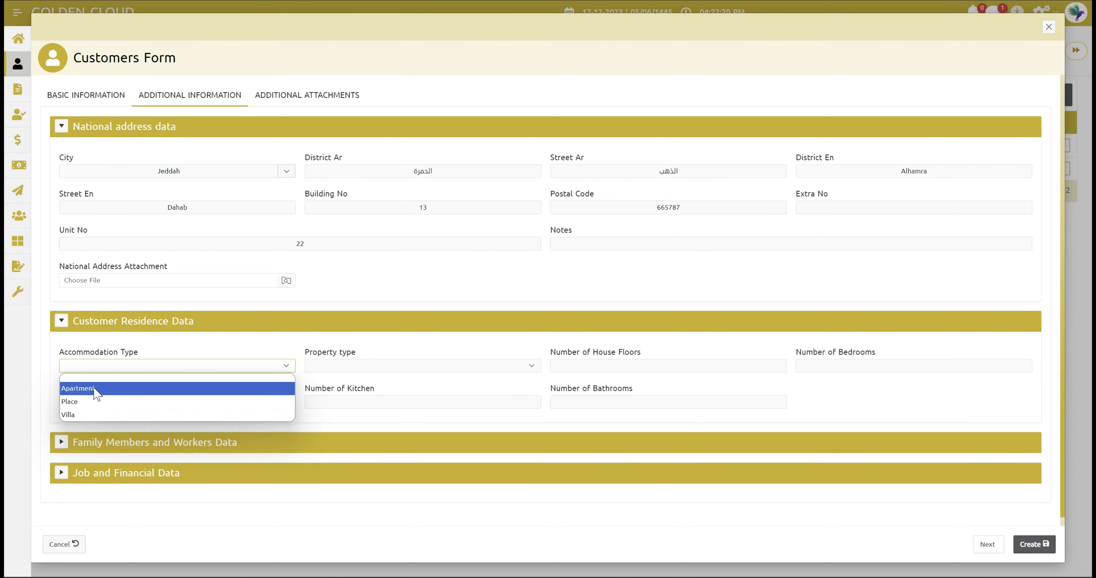
{"action": "left_click", "coordinate": [92, 388]}
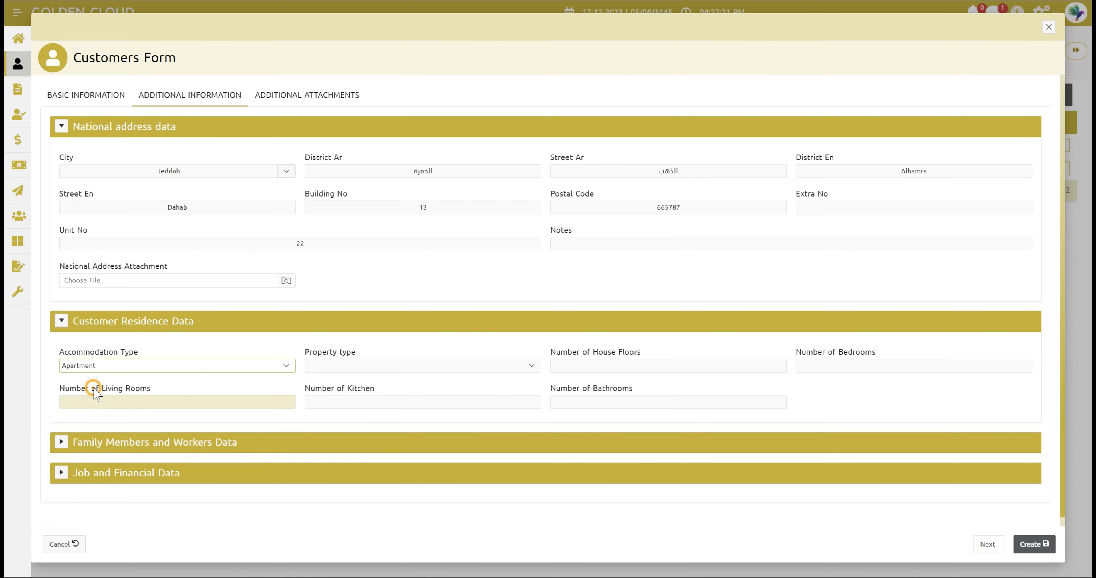
{"action": "left_click", "coordinate": [352, 368]}
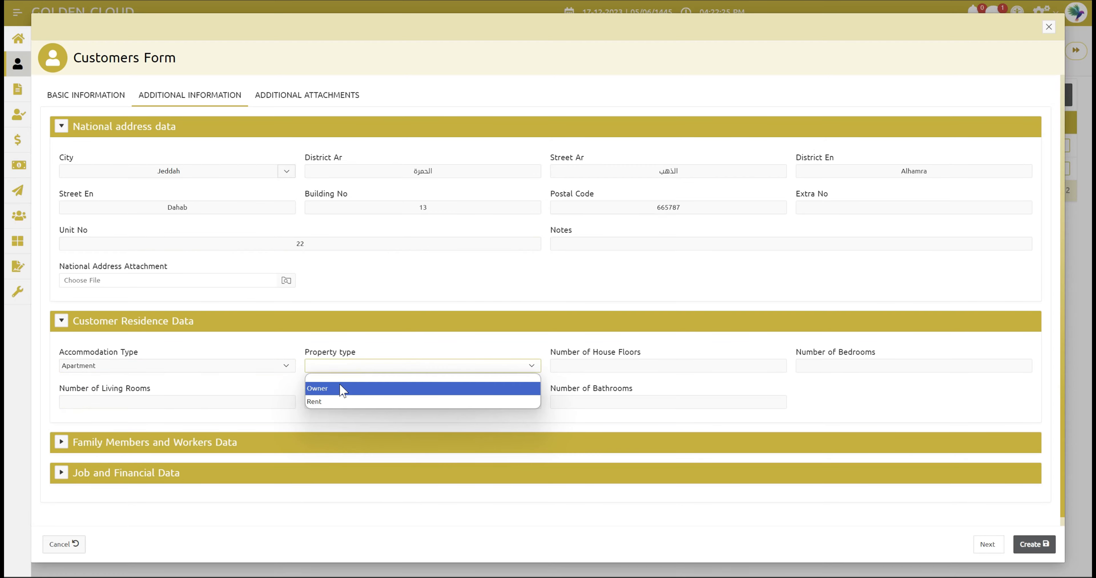
{"action": "left_click", "coordinate": [342, 402]}
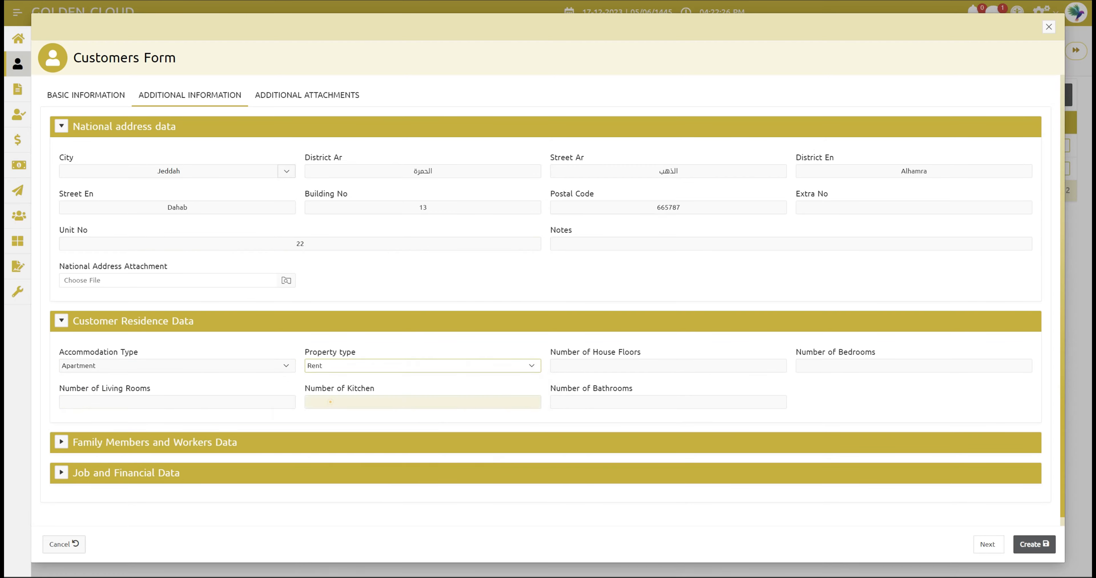
- Enter 2 floors, 5 bedrooms, 2 living rooms, 1 kitchen and 5 bathrooms
{"action": "left_click", "coordinate": [603, 366]}
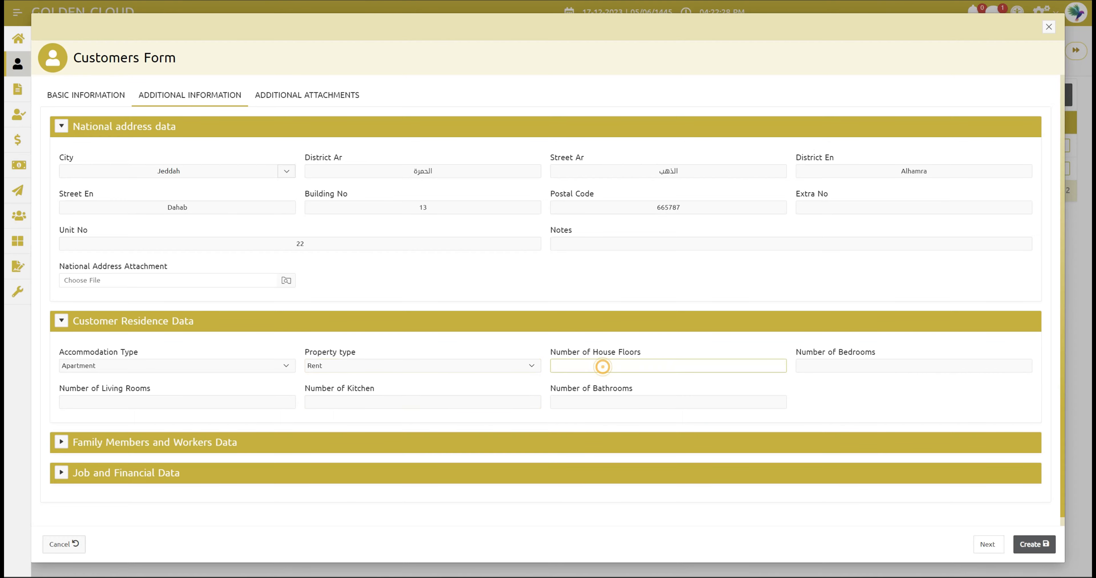
{"action": "type", "text": "2"}
{"action": "left_click", "coordinate": [808, 368]}
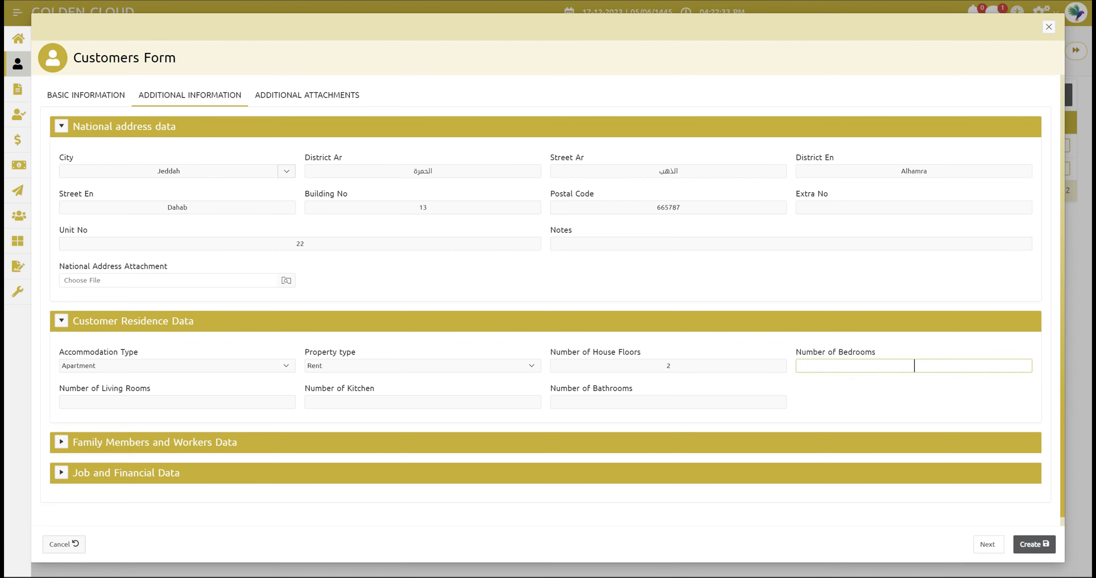
{"action": "type", "text": "5"}
{"action": "left_click", "coordinate": [266, 405]}
{"action": "type", "text": "2"}
{"action": "left_click", "coordinate": [362, 400]}
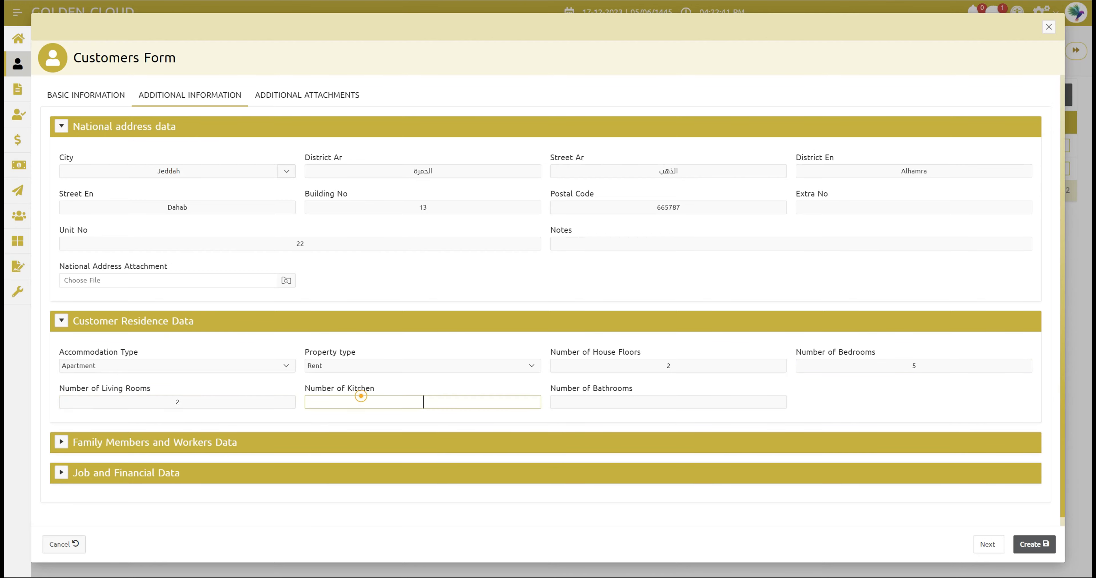
{"action": "type", "text": "1"}
{"action": "key", "text": "Tab"}
{"action": "left_click", "coordinate": [611, 403]}
{"action": "type", "text": "5"}
{"action": "left_click", "coordinate": [849, 391]}
{"action": "left_click", "coordinate": [62, 442]}
- Enter Labours 2, Family Members 7, Ages of Children 10 and Children 4, so Adults becomes 3
{"action": "scroll", "coordinate": [339, 300], "scroll_direction": "down", "scroll_amount": 1}
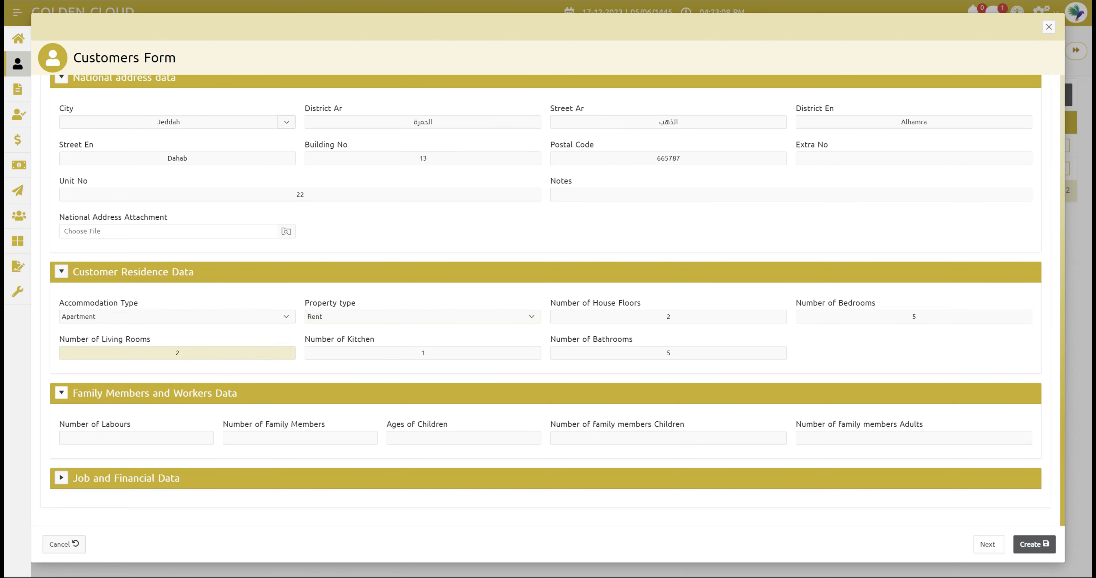
{"action": "left_click", "coordinate": [137, 438]}
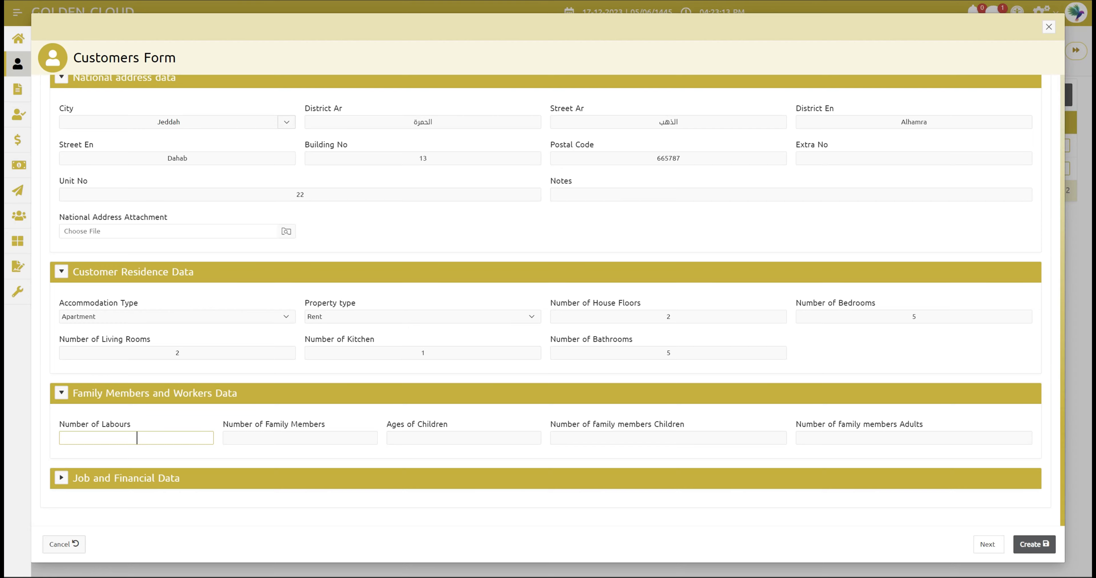
{"action": "type", "text": "2"}
{"action": "left_click", "coordinate": [307, 441]}
{"action": "type", "text": "7"}
{"action": "left_click", "coordinate": [421, 437]}
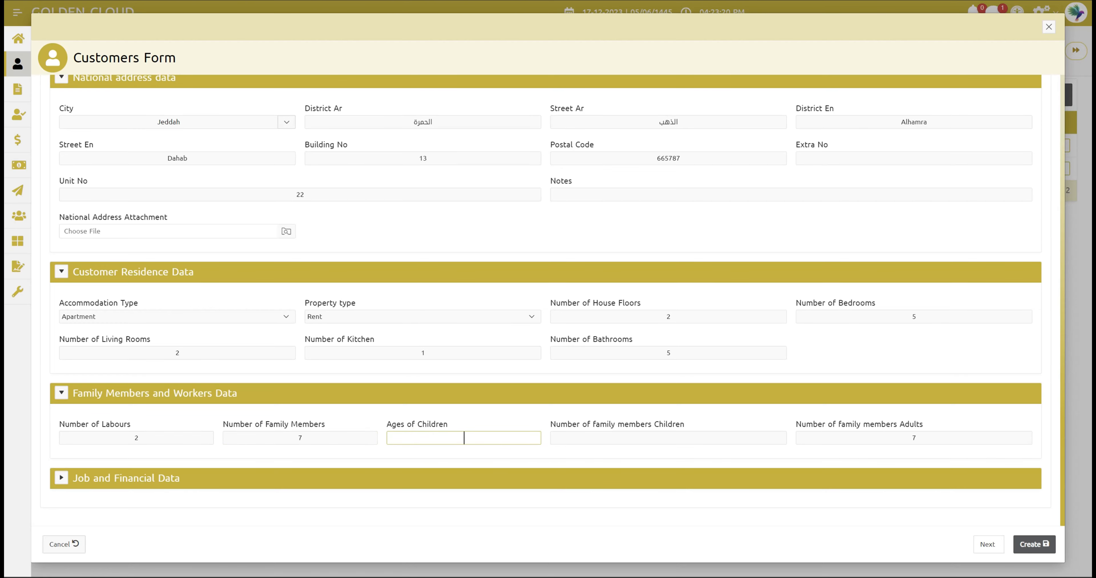
{"action": "type", "text": "10"}
{"action": "left_click", "coordinate": [681, 439]}
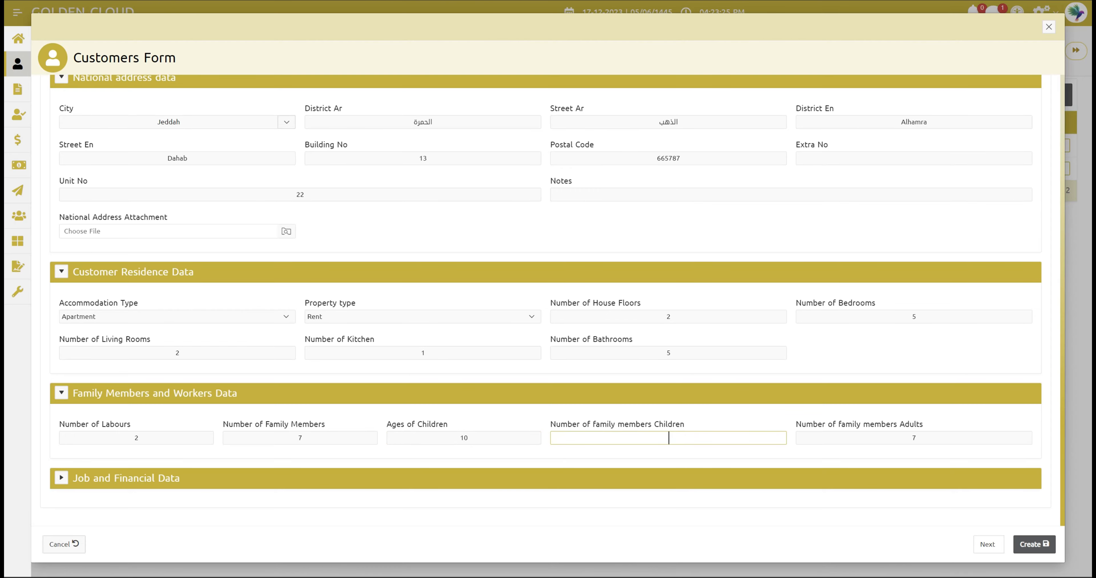
{"action": "type", "text": "4"}
{"action": "left_click", "coordinate": [930, 391]}
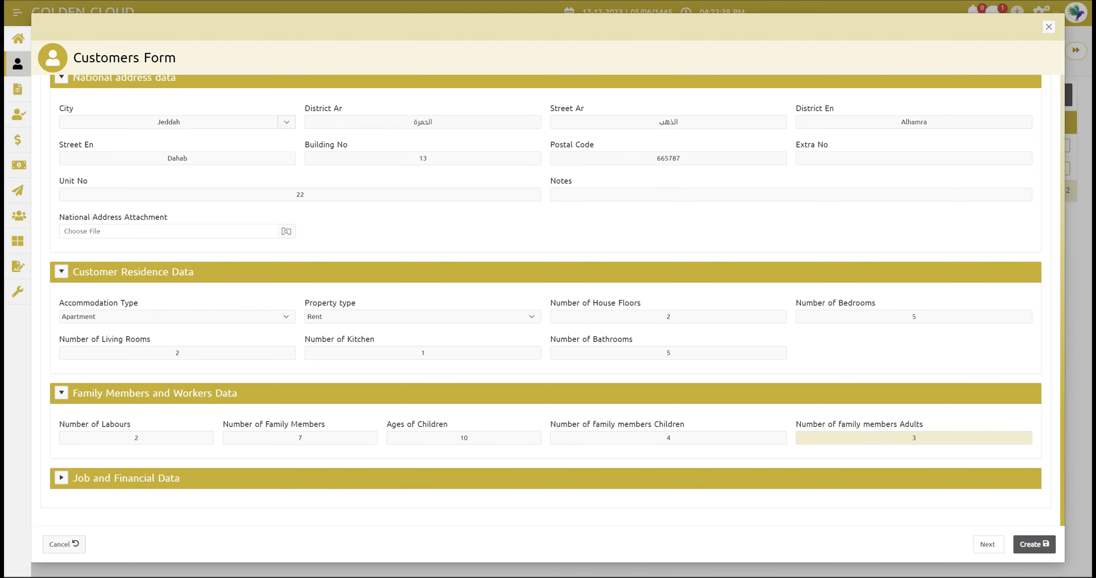
{"action": "left_click", "coordinate": [61, 478]}
- Set the occupation to Business Man with a salary of 20000
{"action": "scroll", "coordinate": [178, 435], "scroll_direction": "down", "scroll_amount": 2}
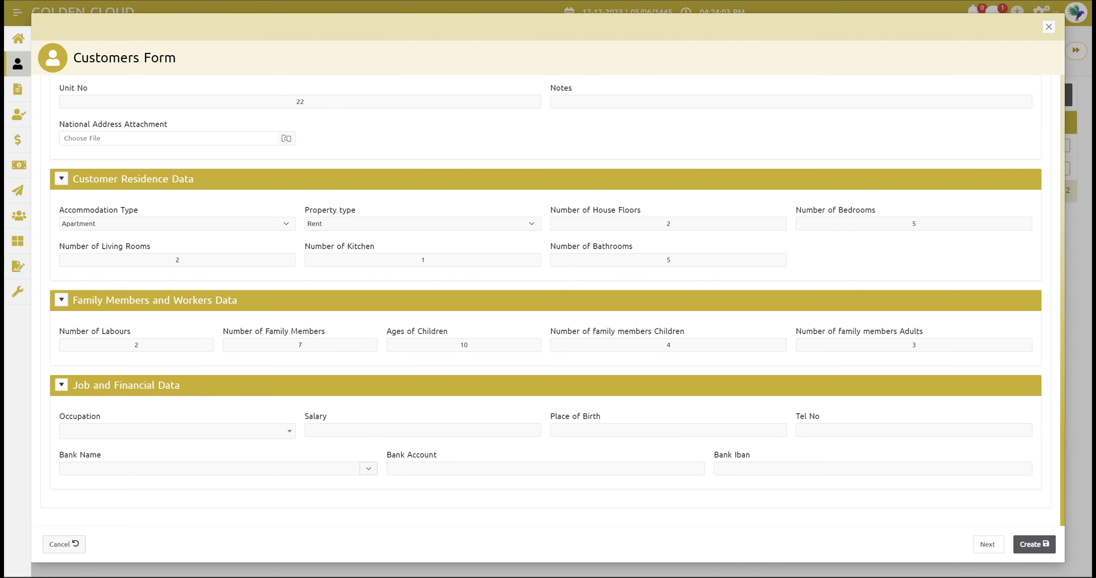
{"action": "left_click", "coordinate": [205, 433]}
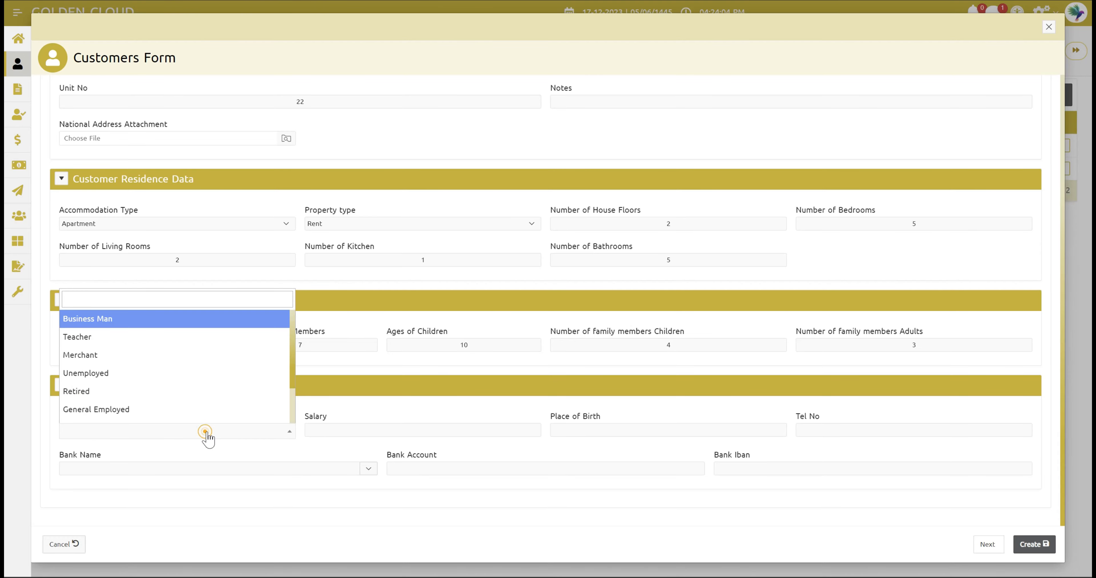
{"action": "scroll", "coordinate": [218, 349], "scroll_direction": "down", "scroll_amount": 2}
{"action": "scroll", "coordinate": [205, 345], "scroll_direction": "up", "scroll_amount": 2}
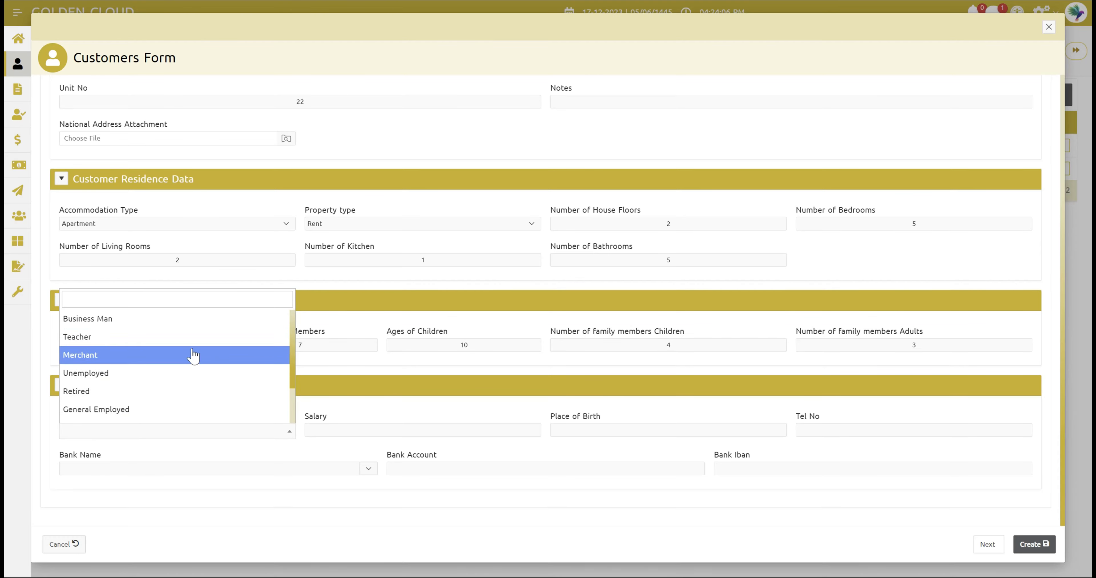
{"action": "left_click", "coordinate": [114, 327]}
{"action": "left_click", "coordinate": [422, 430]}
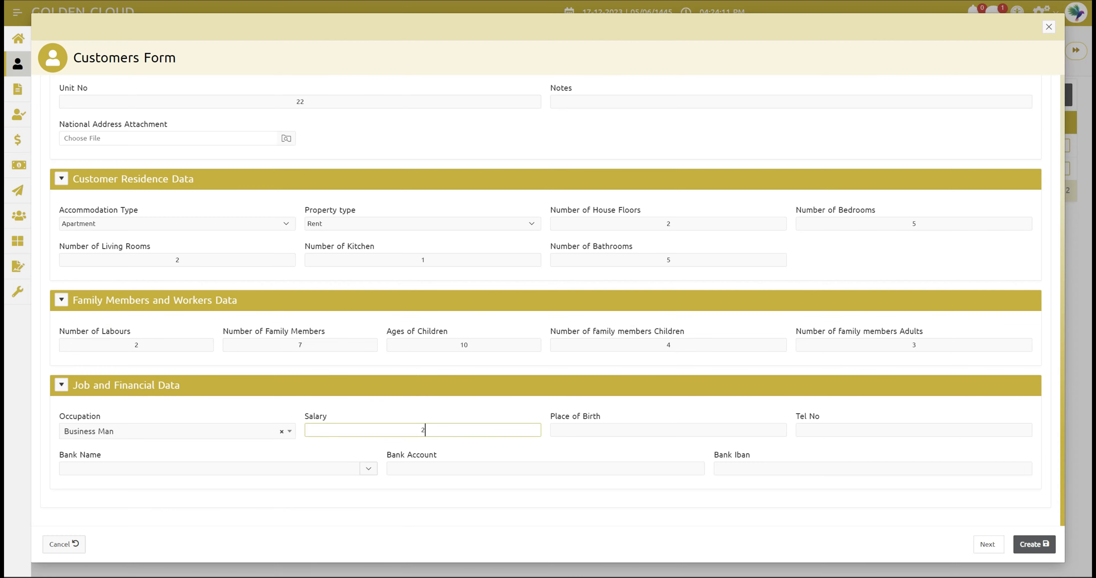
{"action": "type", "text": "20000"}
- Enter the customer's phone number and choose Alrajhi Bank
{"action": "left_click", "coordinate": [837, 430]}
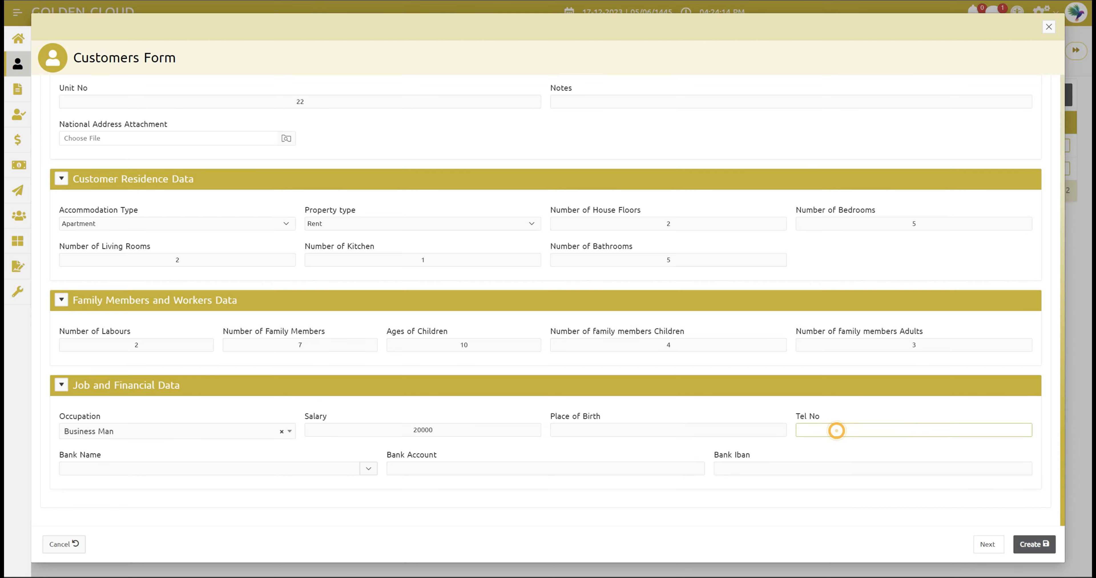
{"action": "type", "text": "6976876"}
{"action": "left_click", "coordinate": [325, 472]}
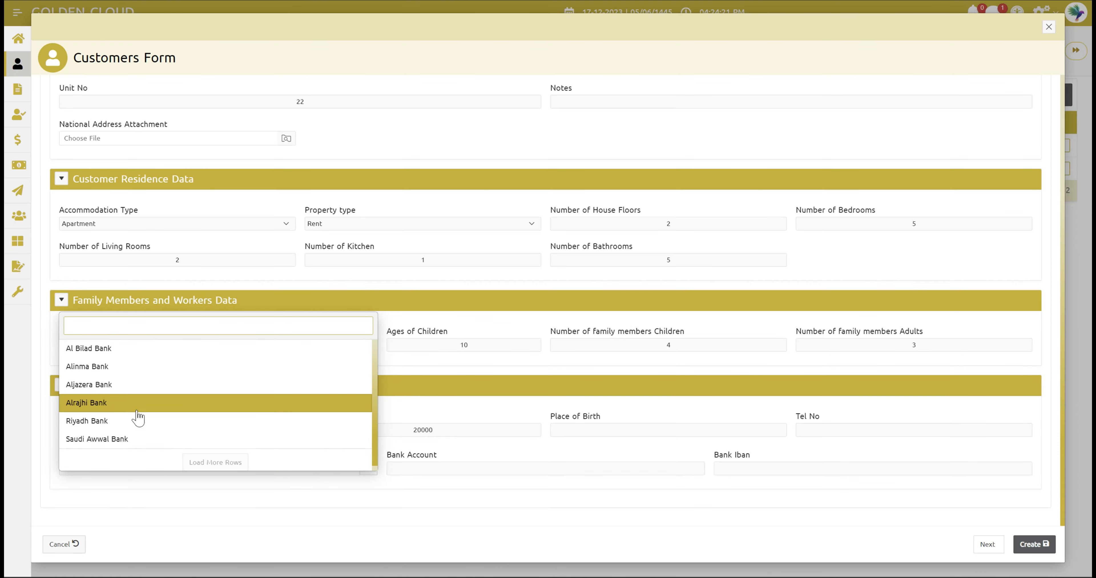
{"action": "left_click", "coordinate": [129, 403]}
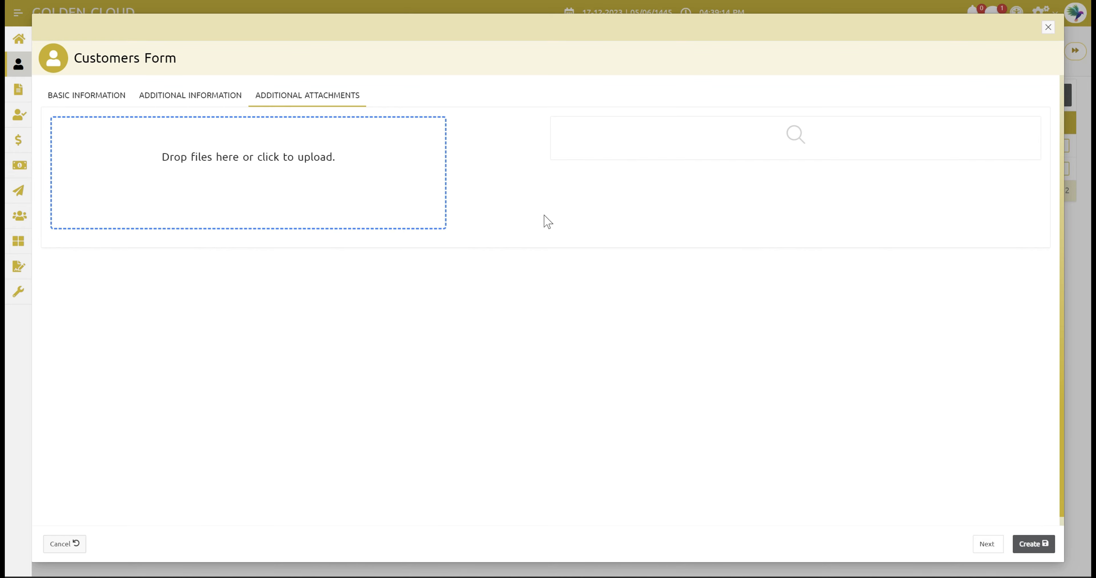
- Upload two certificate images as additional attachments
{"action": "left_click", "coordinate": [325, 165]}
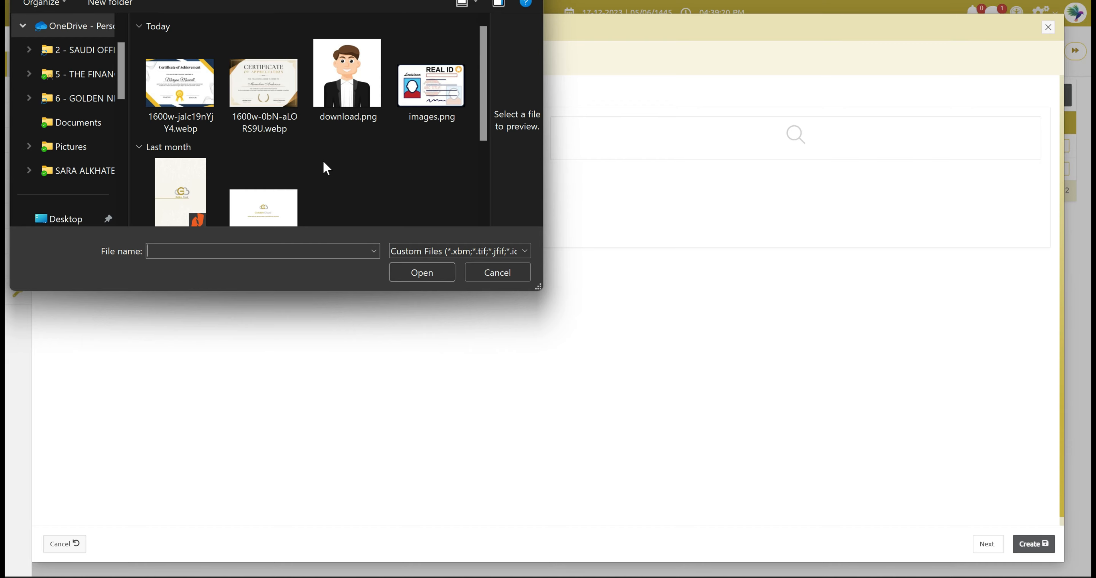
{"action": "left_click", "coordinate": [180, 85]}
{"action": "left_click", "coordinate": [416, 270]}
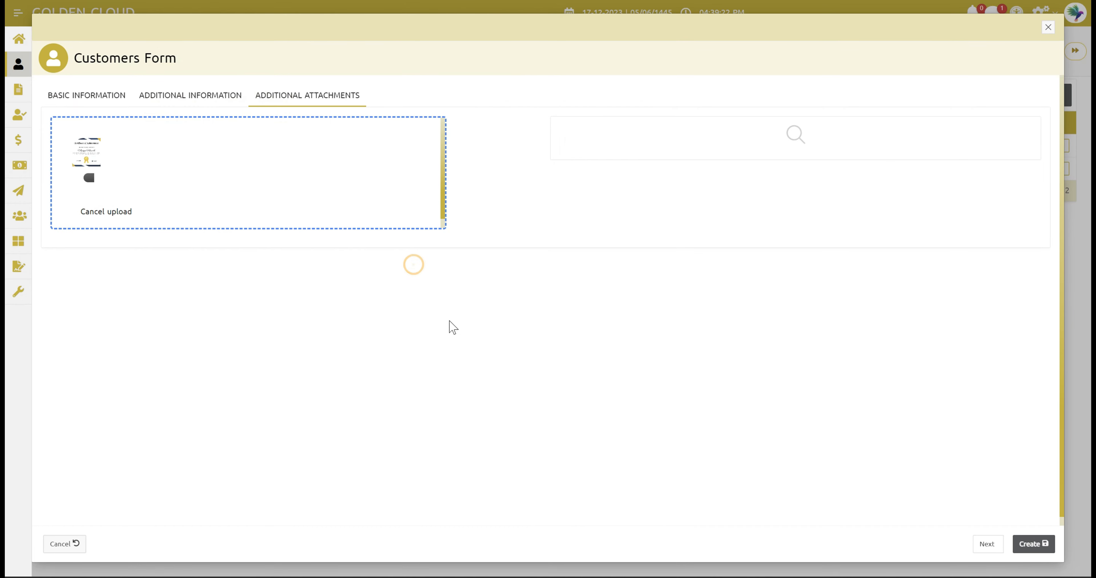
{"action": "left_click", "coordinate": [368, 202]}
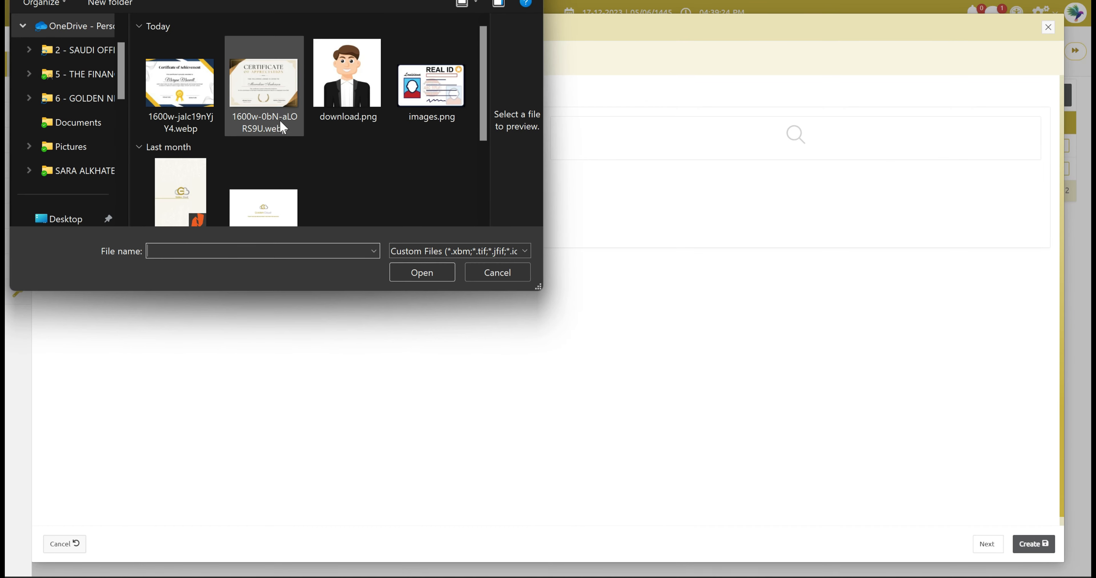
{"action": "left_click", "coordinate": [279, 120]}
{"action": "left_click", "coordinate": [405, 271]}
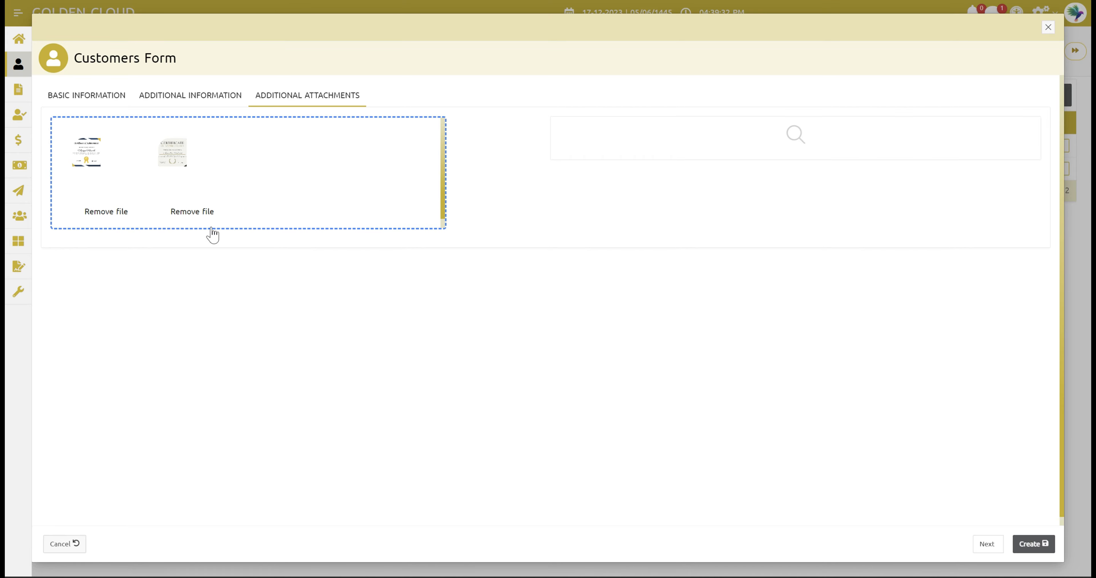
- Remove the second certificate and attach download.png instead
{"action": "left_click", "coordinate": [206, 212]}
{"action": "left_click", "coordinate": [287, 169]}
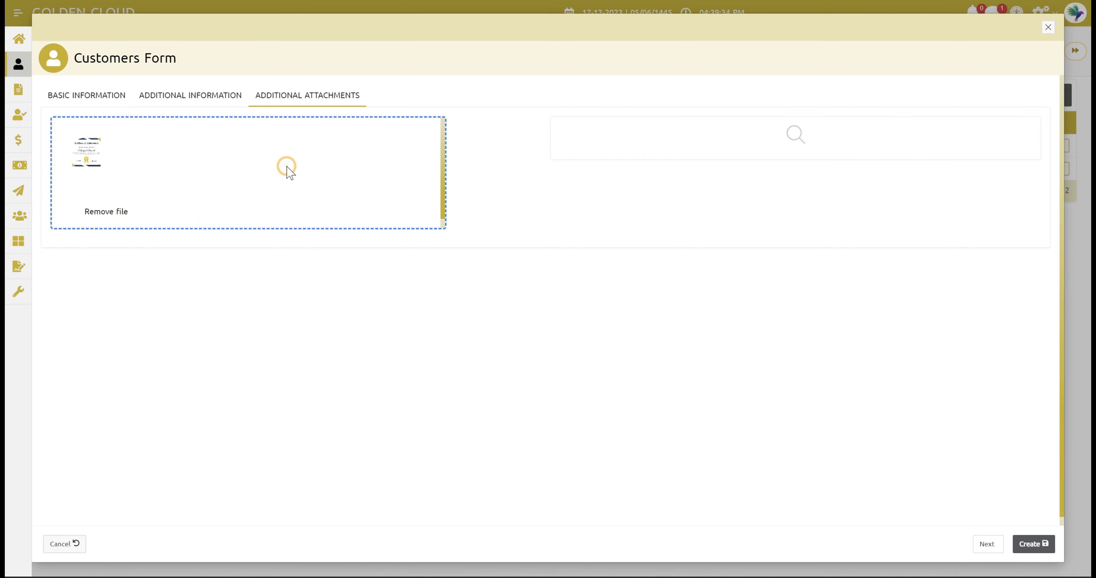
{"action": "left_click", "coordinate": [432, 272]}
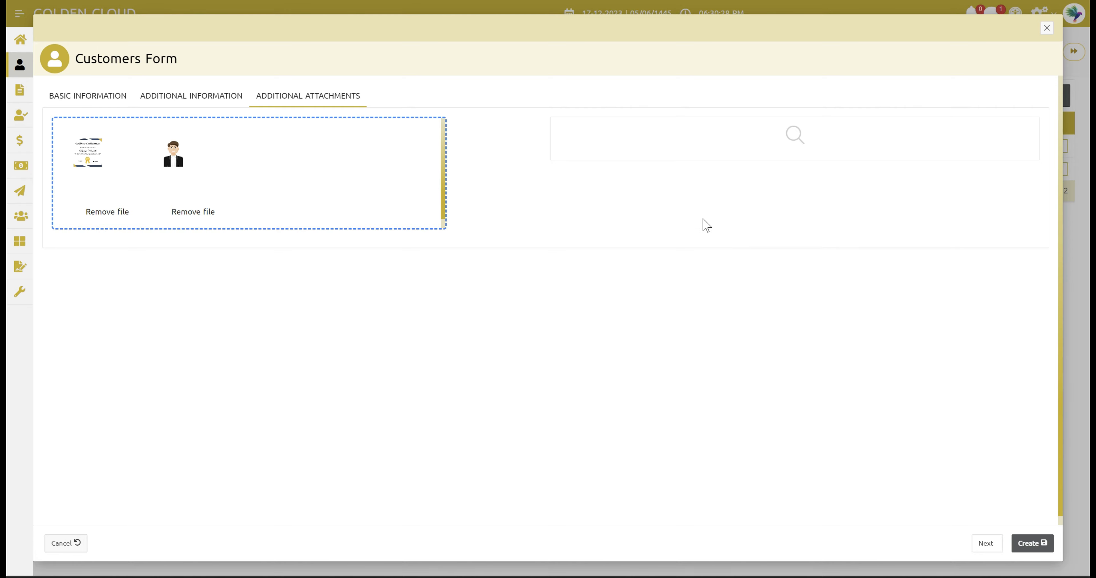
{"action": "left_click", "coordinate": [232, 95]}
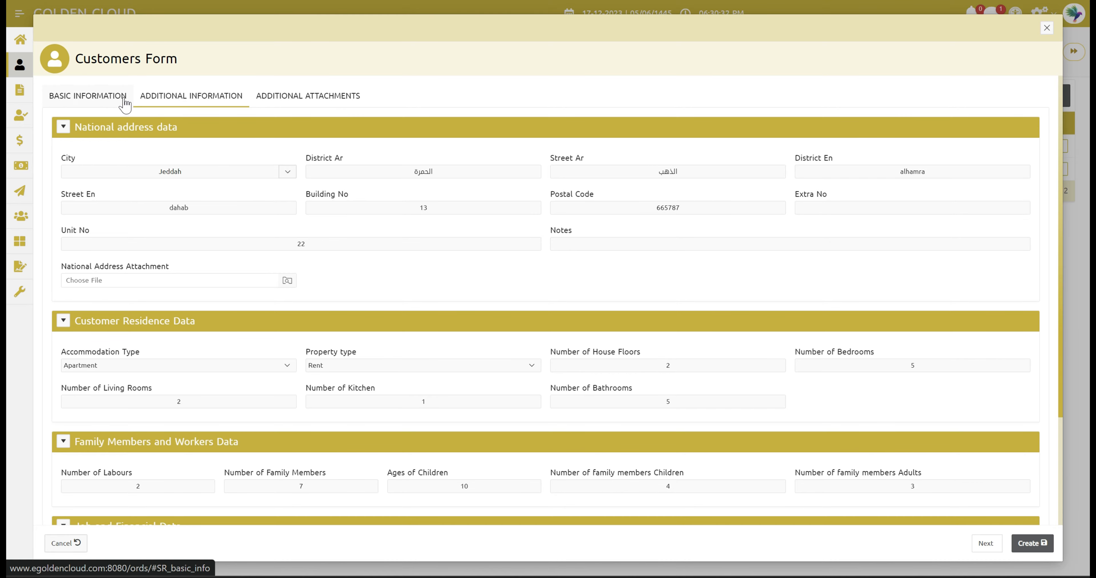
- Review Basic Information and create the customer, which becomes entry 3 with 0 requests
{"action": "left_click", "coordinate": [105, 97]}
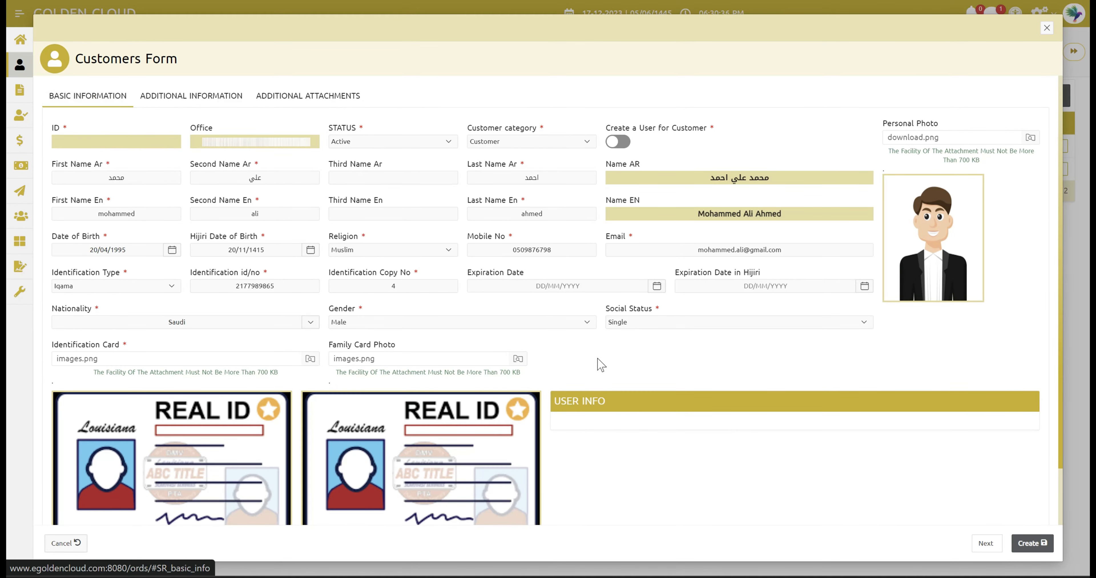
{"action": "left_click", "coordinate": [1029, 544]}
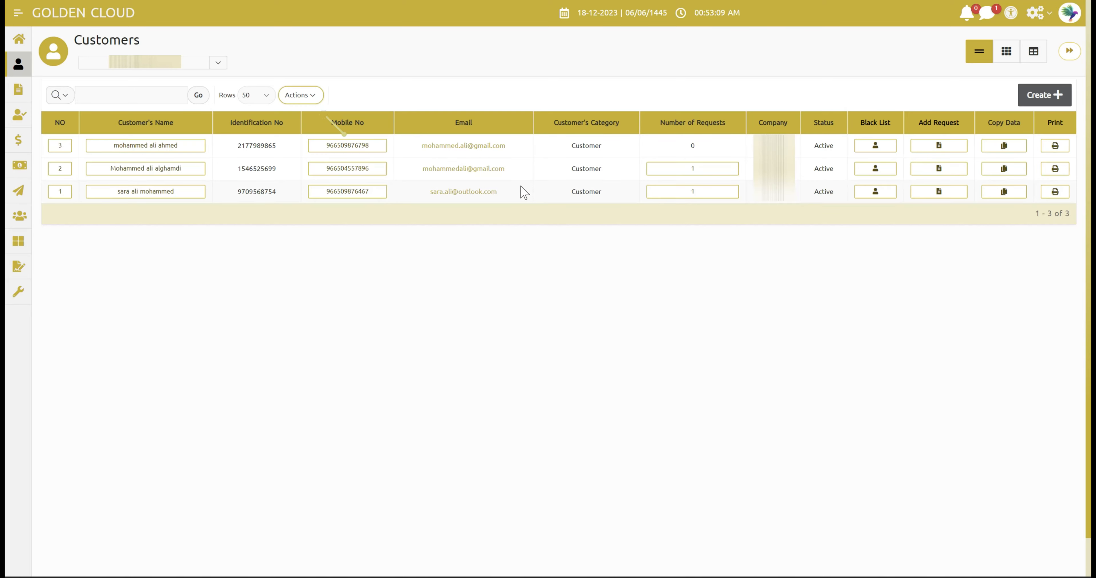
- Move Mobile No, Email, Identification No and Number of Requests to Do Not Display, reorder Status, and apply
{"action": "left_click", "coordinate": [305, 102]}
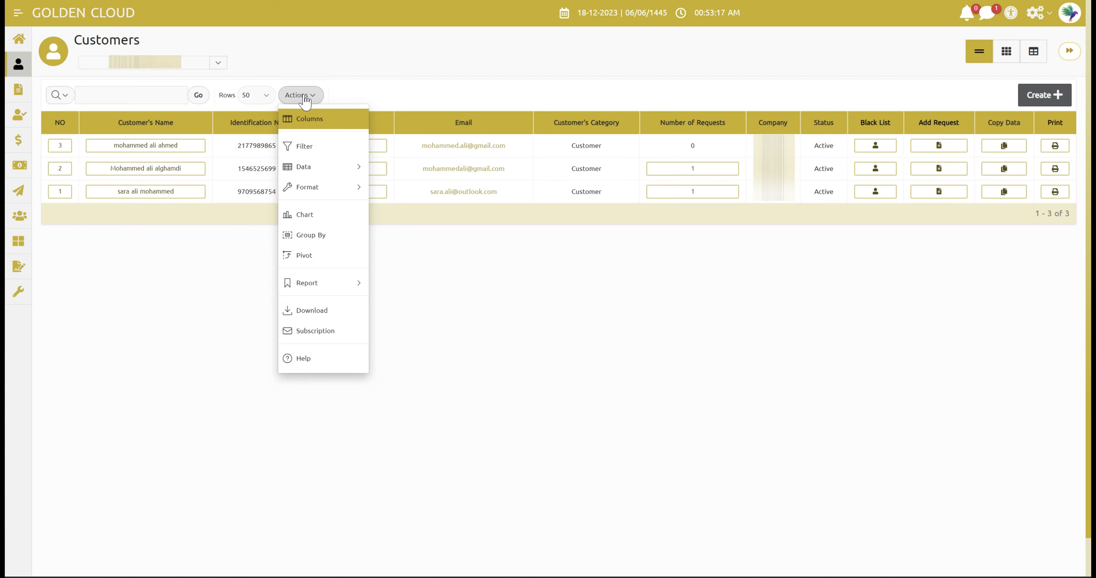
{"action": "left_click", "coordinate": [310, 117]}
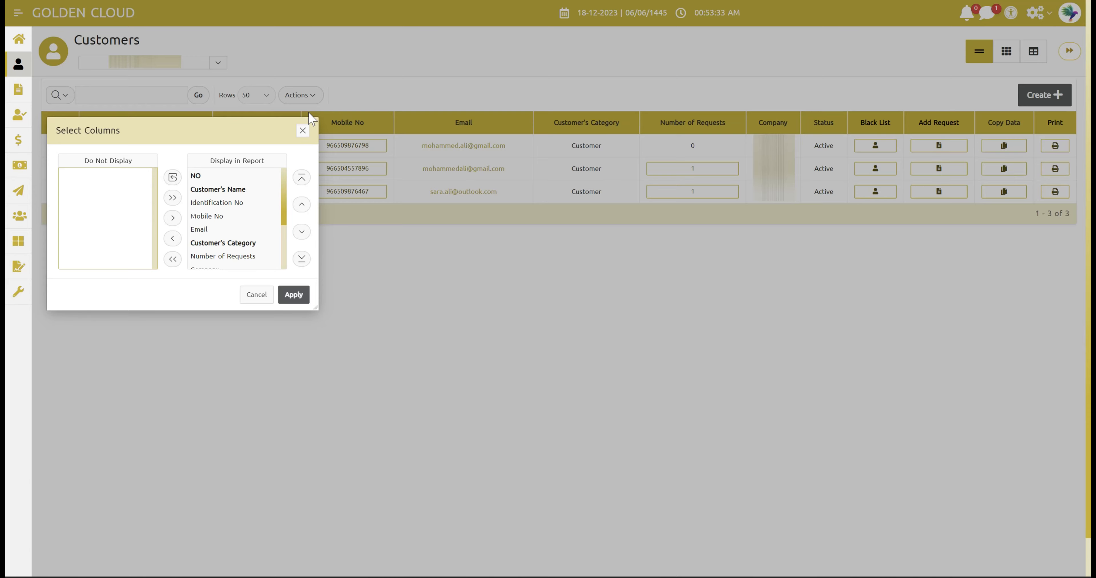
{"action": "double_click", "coordinate": [221, 220]}
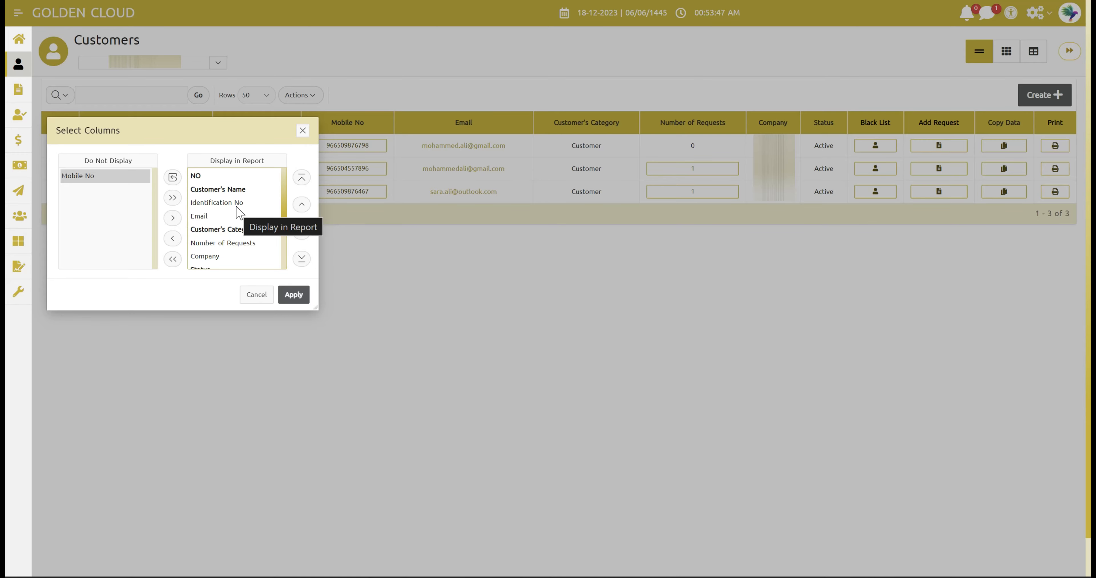
{"action": "double_click", "coordinate": [217, 216]}
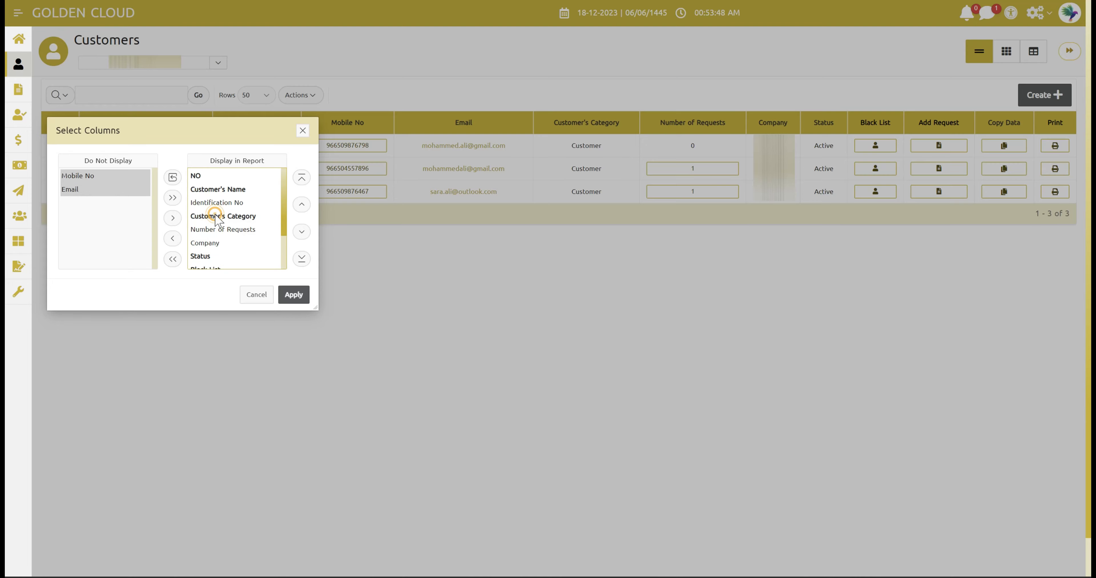
{"action": "left_click", "coordinate": [230, 204]}
{"action": "double_click", "coordinate": [232, 204]}
{"action": "left_click", "coordinate": [235, 217]}
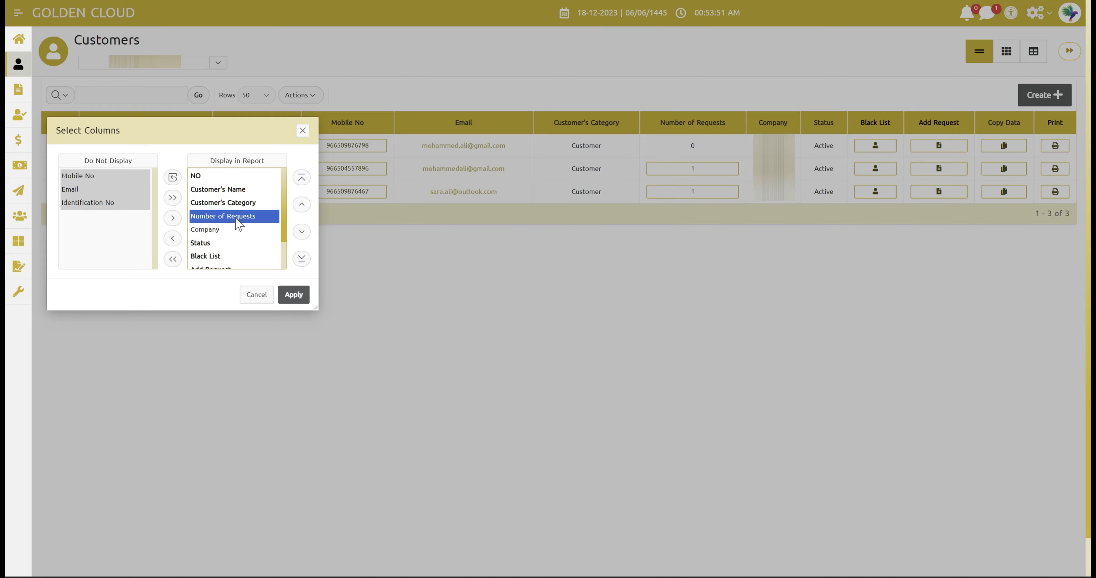
{"action": "double_click", "coordinate": [235, 217]}
{"action": "left_click", "coordinate": [214, 230]}
{"action": "double_click", "coordinate": [215, 230]}
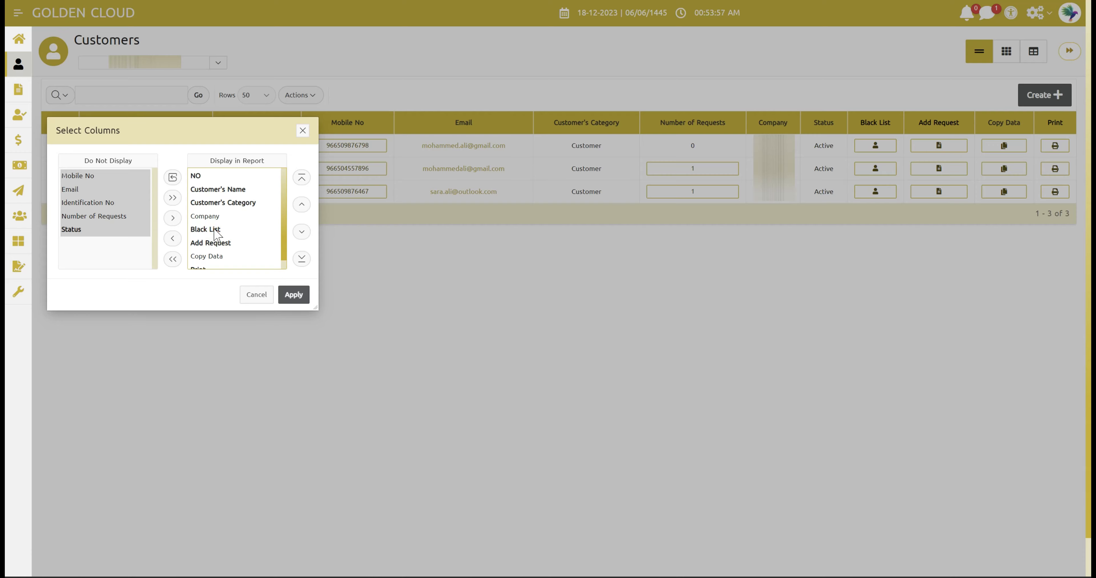
{"action": "left_click", "coordinate": [294, 295]}
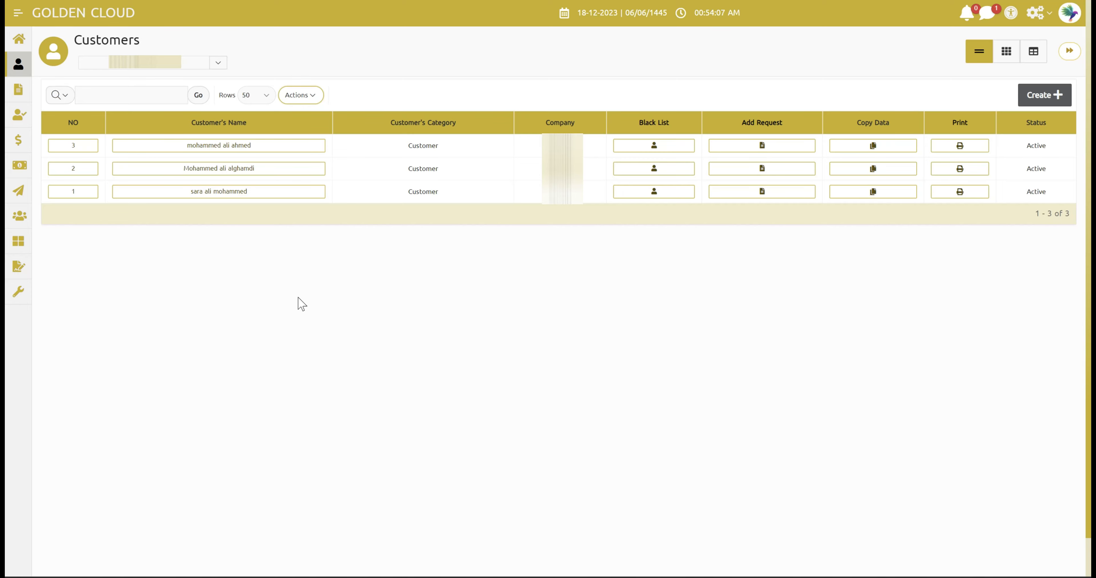
{"action": "left_click", "coordinate": [302, 95]}
- Save the current Customers report layout under the name version1
{"action": "mouse_move", "coordinate": [335, 285]}
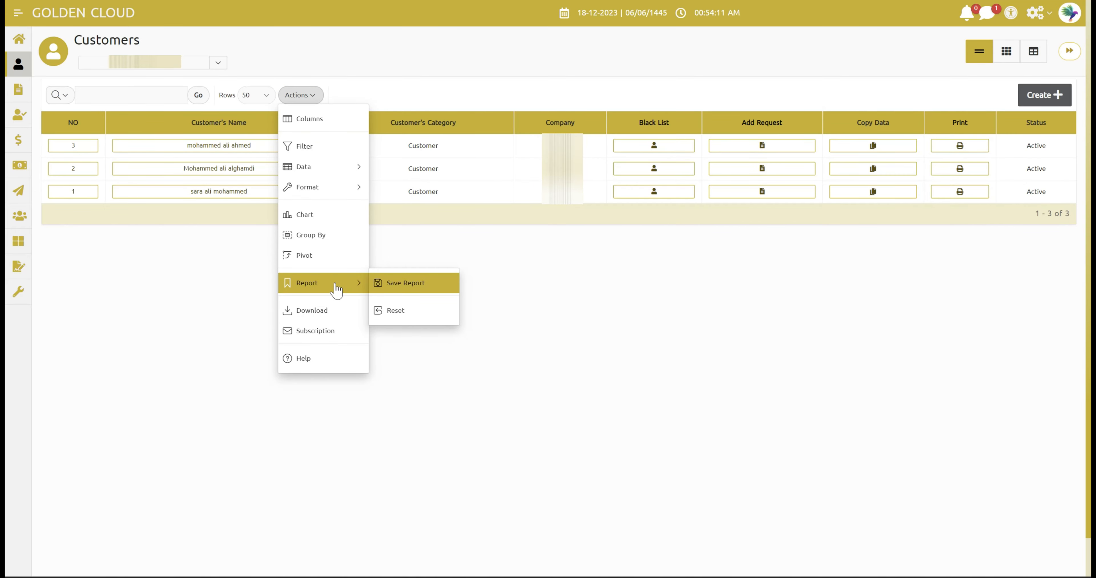
{"action": "left_click", "coordinate": [390, 293]}
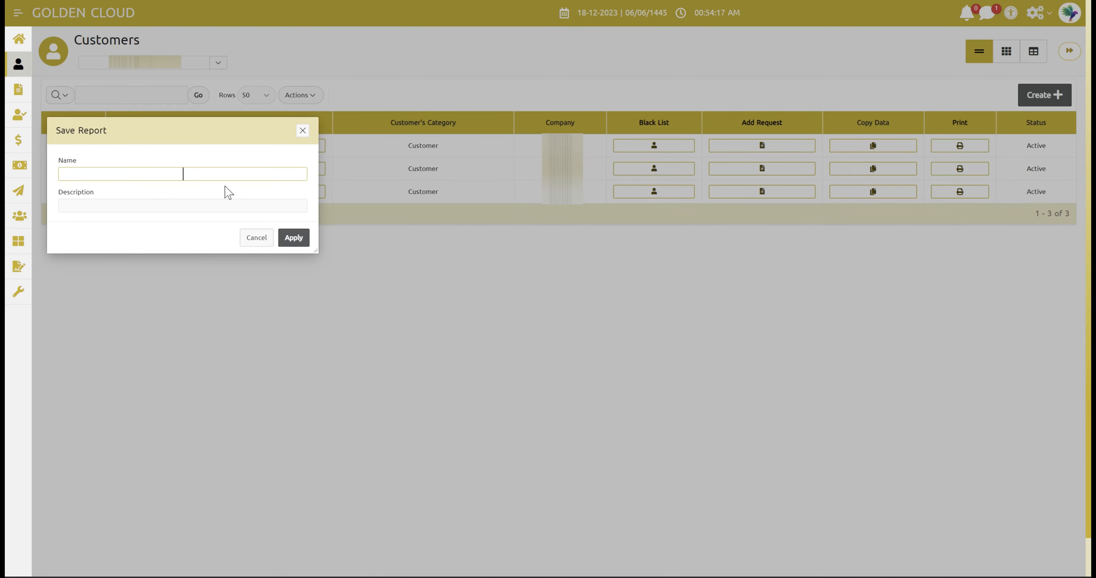
{"action": "type", "text": "version1"}
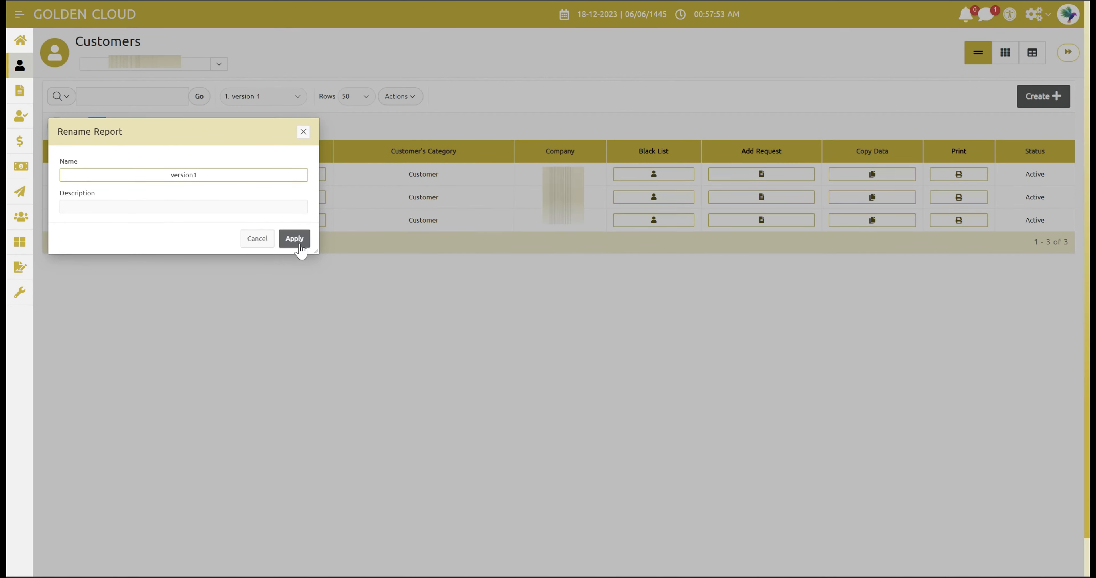
{"action": "left_click", "coordinate": [299, 245]}
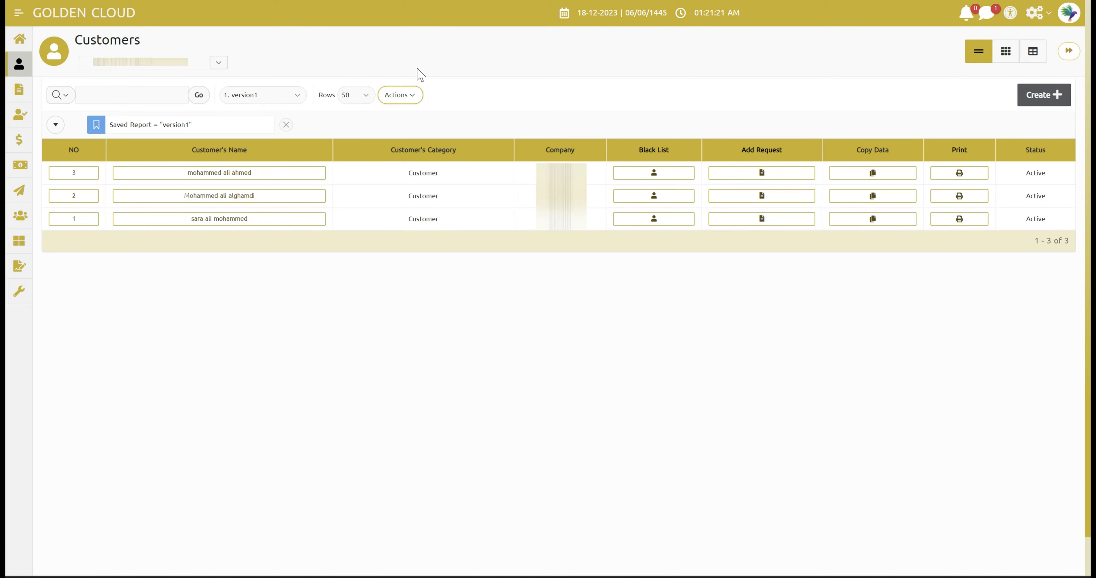
- Download the customers report in Excel format with Strip Rich Text enabled
{"action": "left_click", "coordinate": [400, 96]}
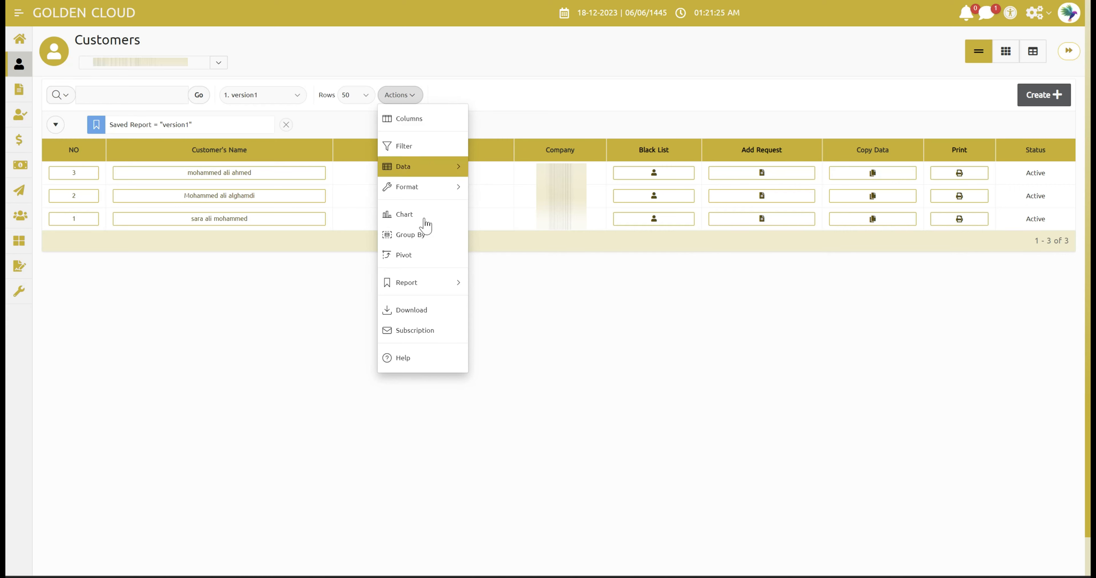
{"action": "left_click", "coordinate": [424, 310]}
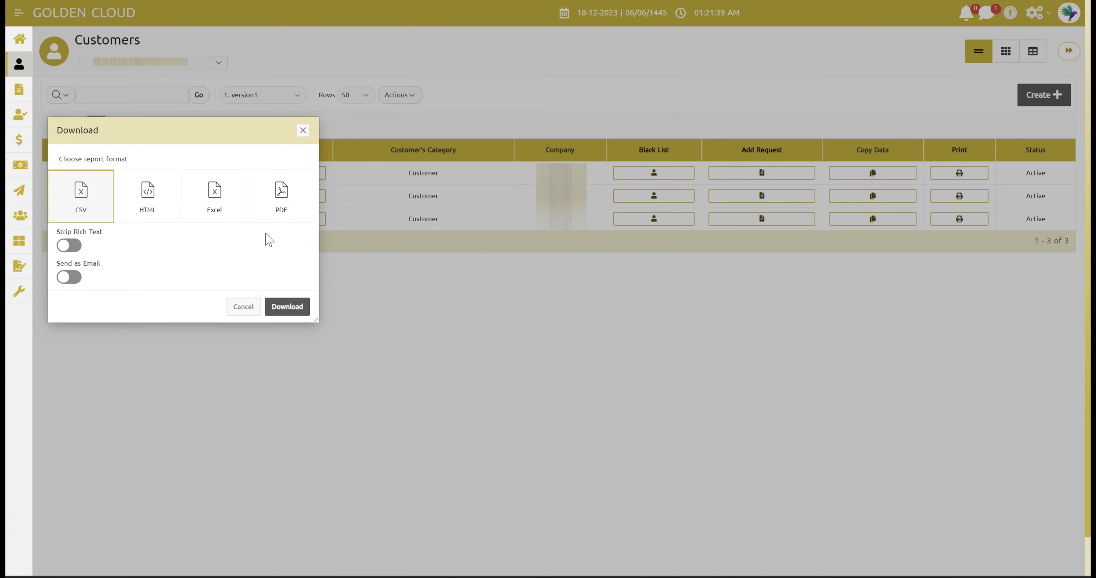
{"action": "left_click", "coordinate": [217, 209]}
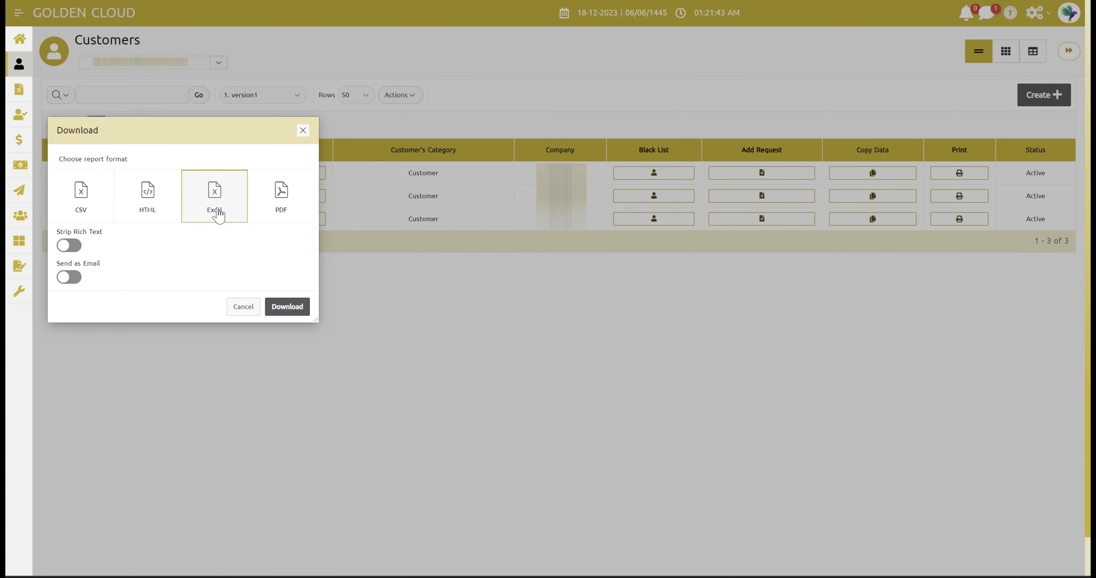
{"action": "left_click", "coordinate": [65, 246]}
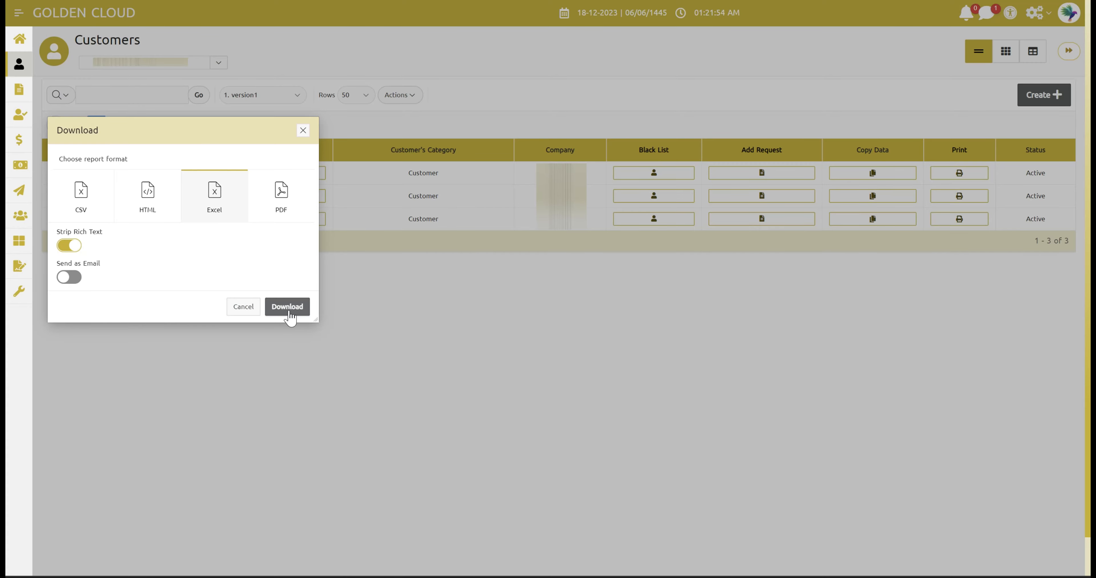
{"action": "left_click", "coordinate": [289, 313]}
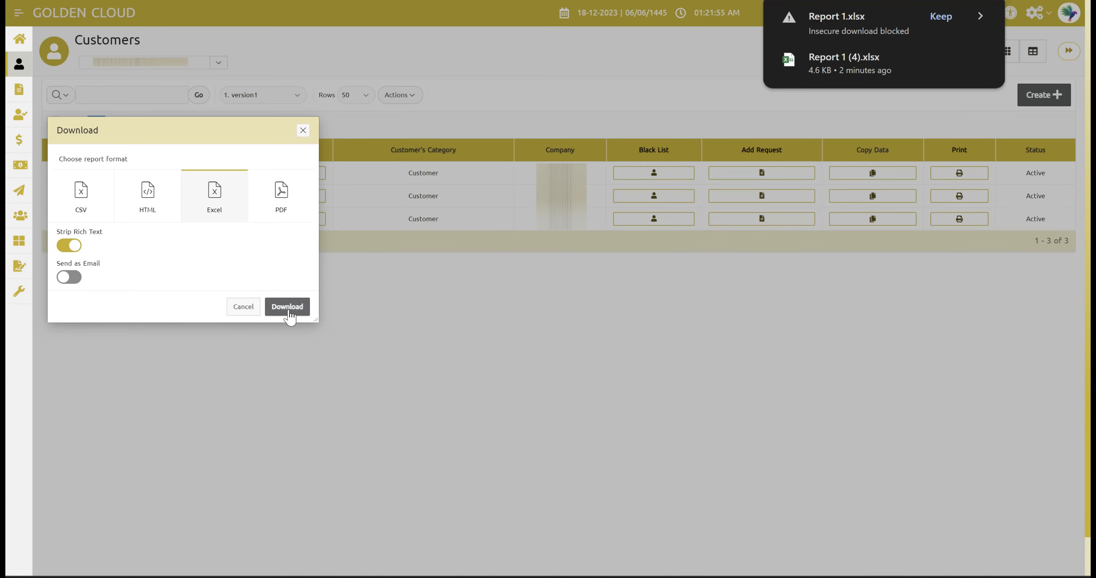
- Keep the Report 1.xlsx download and open it in Excel
{"action": "left_click", "coordinate": [942, 17]}
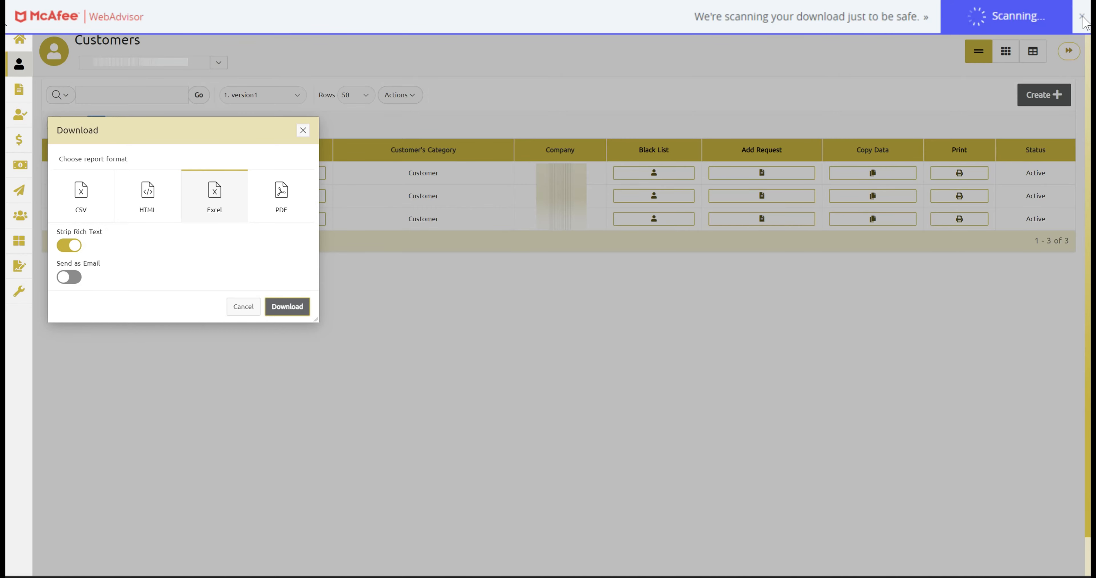
{"action": "left_click", "coordinate": [1081, 17]}
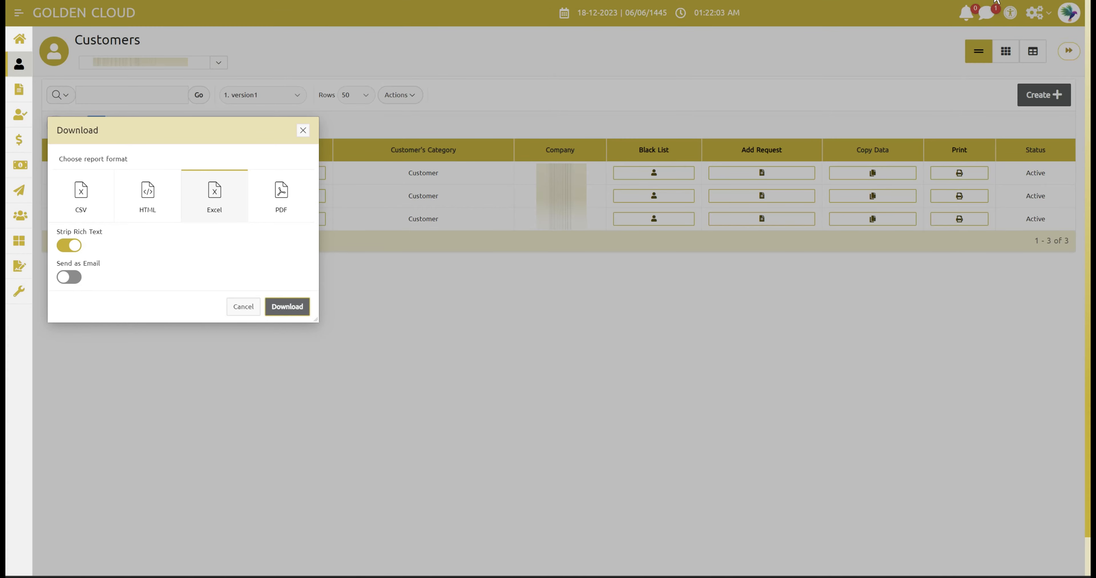
{"action": "left_click", "coordinate": [996, 2]}
{"action": "left_click", "coordinate": [879, 58]}
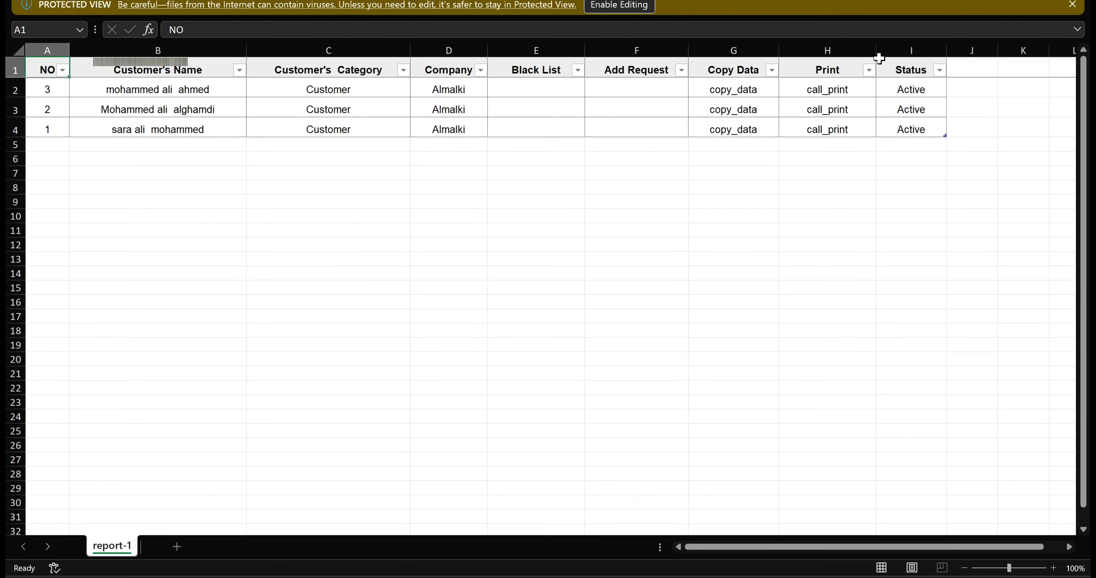
- Enable editing of Report 1.xlsx and inspect the NO column filter without changing it
{"action": "left_click", "coordinate": [629, 8]}
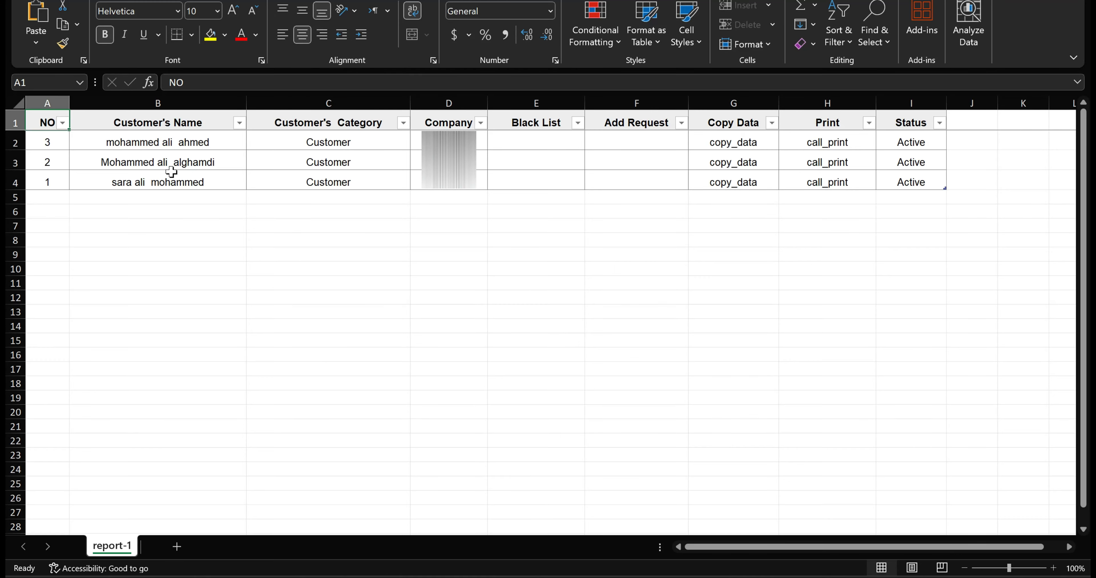
{"action": "left_click", "coordinate": [62, 124]}
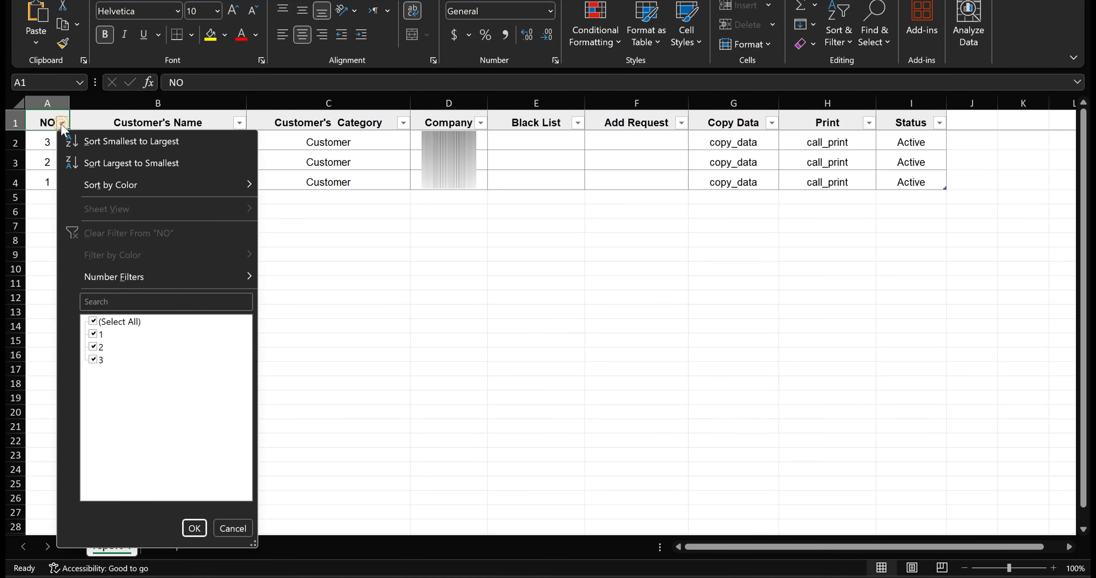
{"action": "left_click", "coordinate": [63, 124]}
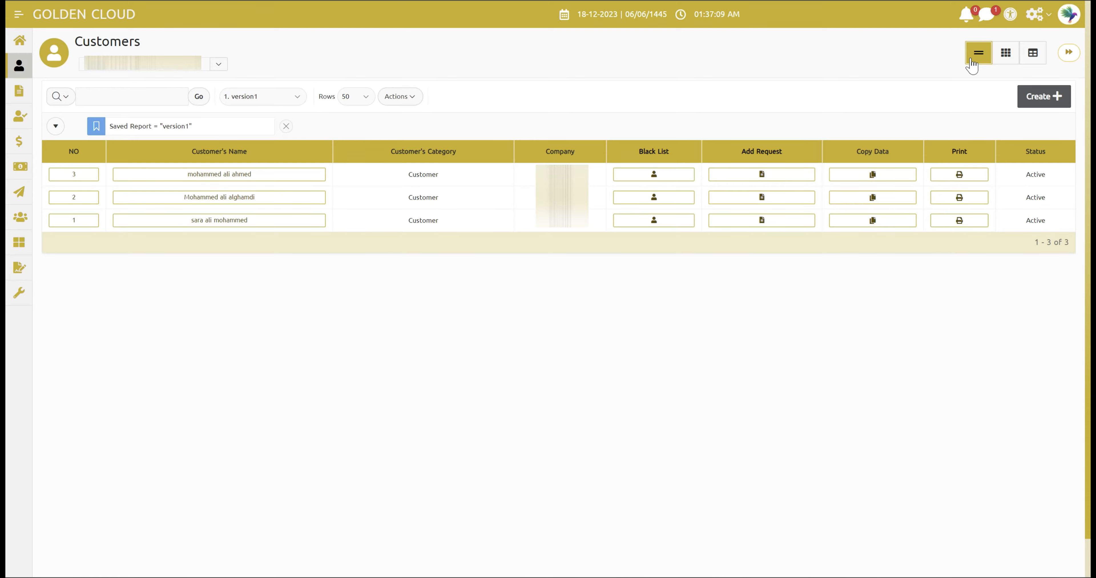
- Show customers as cards, filtered to the Customer category after trying VIP
{"action": "left_click", "coordinate": [1008, 54]}
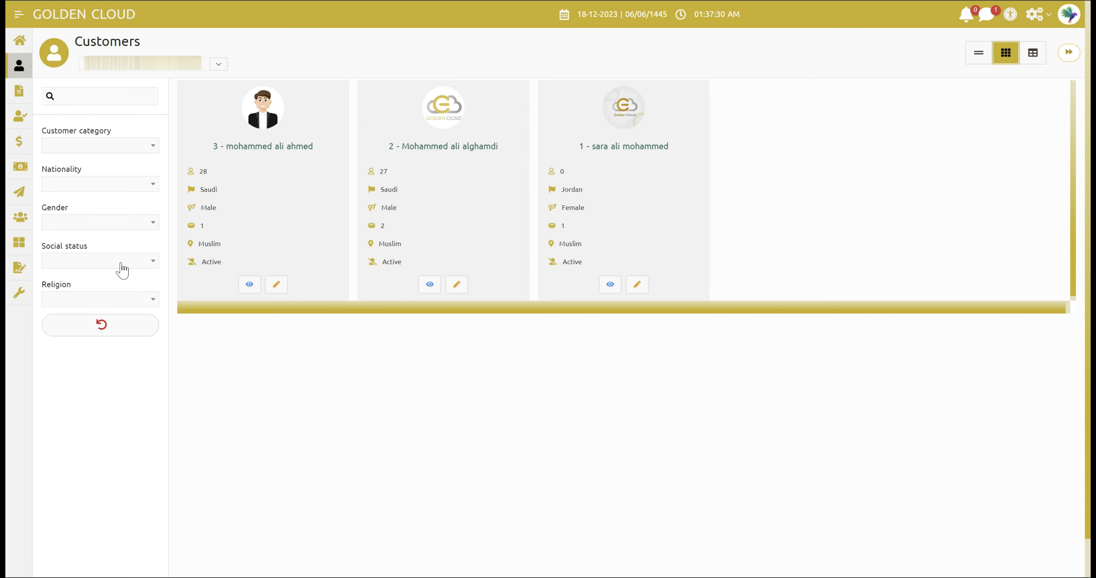
{"action": "left_click", "coordinate": [112, 147]}
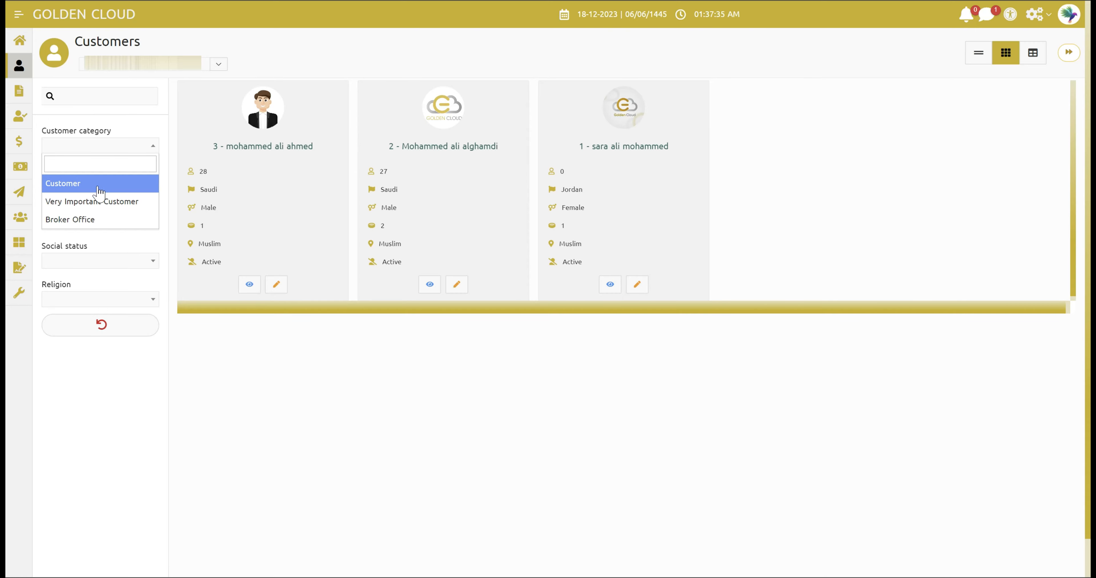
{"action": "left_click", "coordinate": [101, 203]}
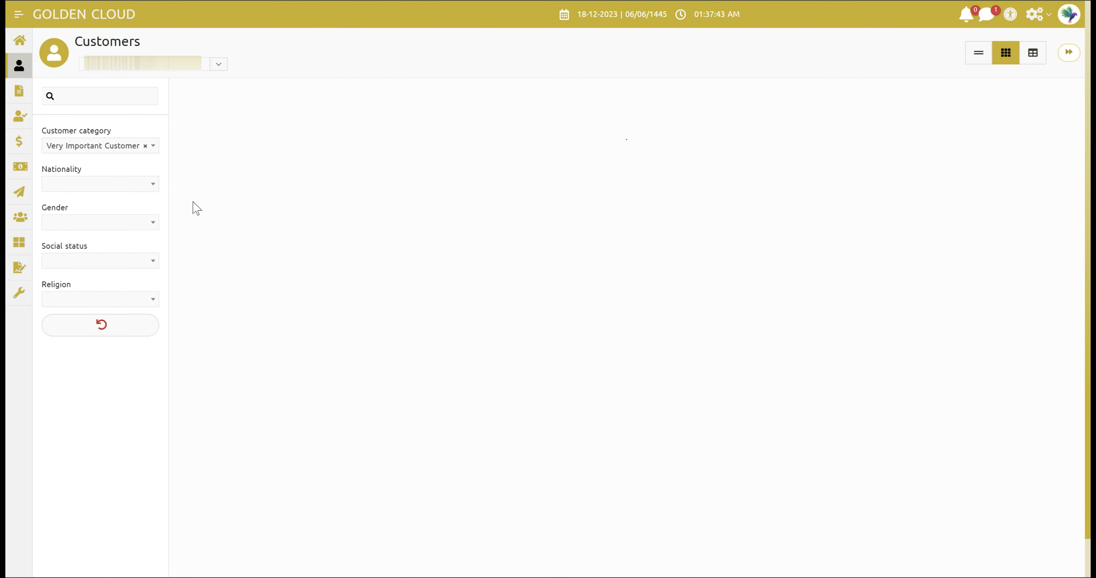
{"action": "left_click", "coordinate": [133, 156]}
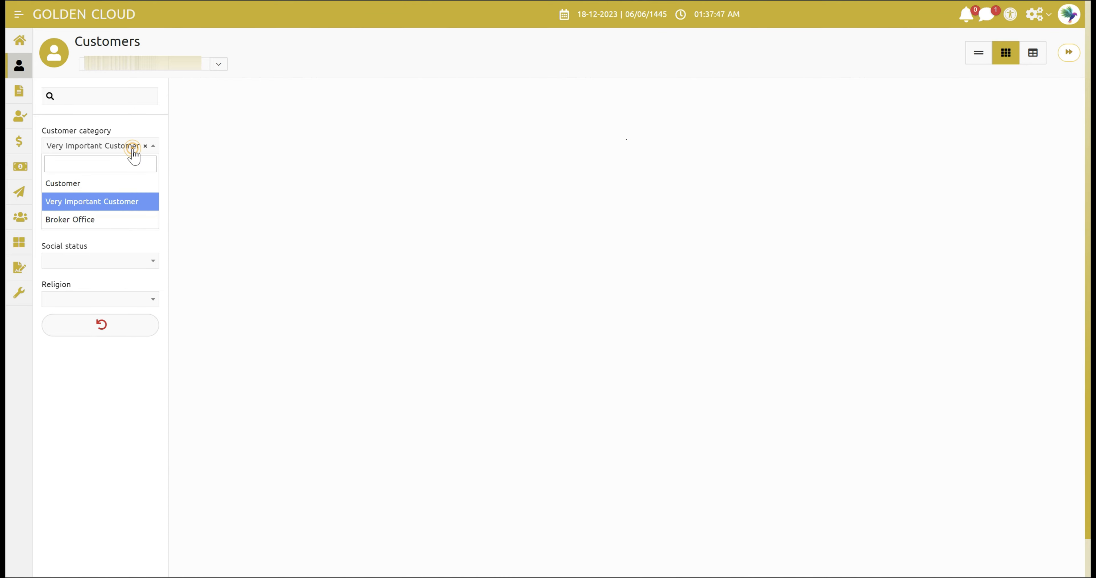
{"action": "left_click", "coordinate": [78, 183]}
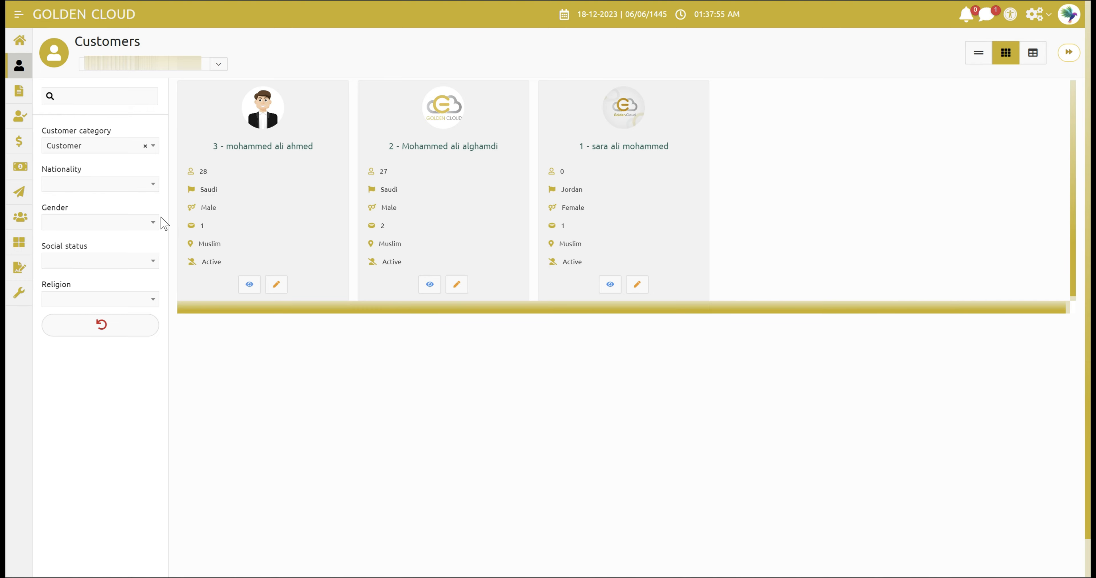
- Try and clear an Albanian nationality filter, then filter to Female gender
{"action": "left_click", "coordinate": [111, 186]}
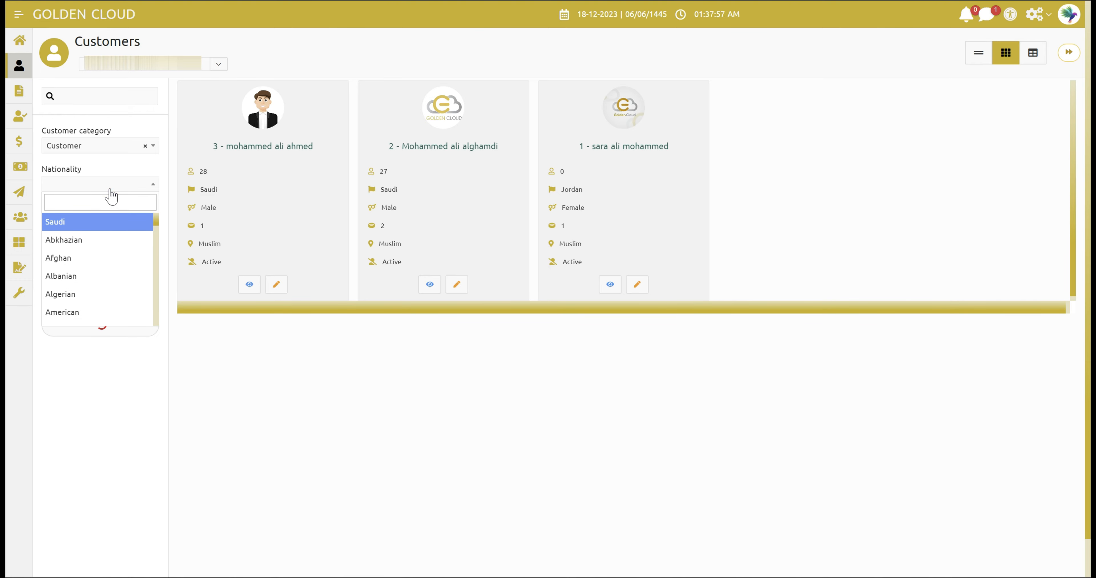
{"action": "left_click", "coordinate": [95, 277]}
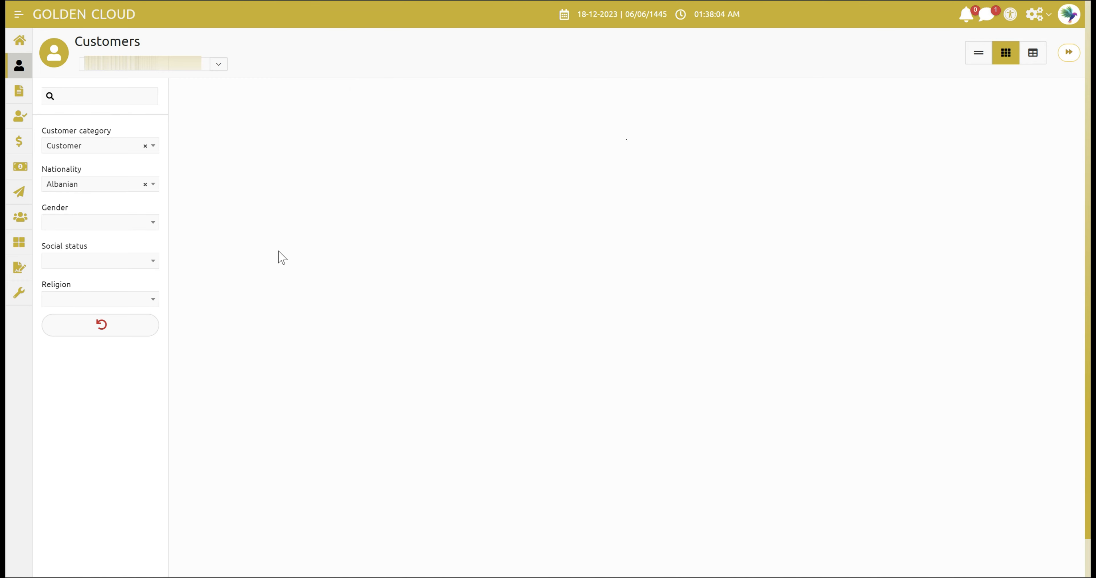
{"action": "left_click", "coordinate": [145, 185]}
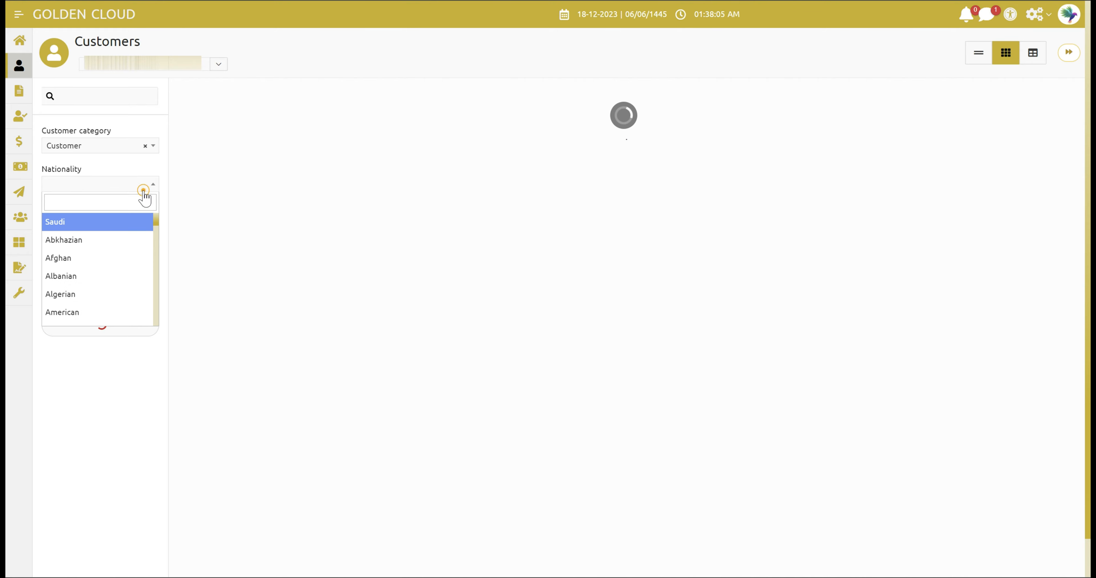
{"action": "left_click", "coordinate": [258, 373]}
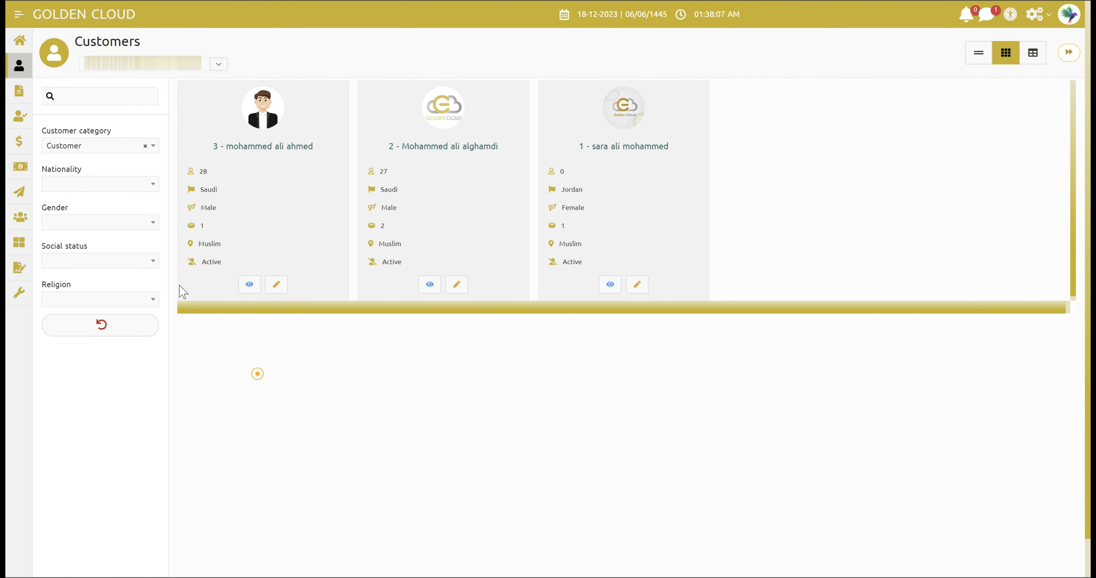
{"action": "left_click", "coordinate": [117, 224]}
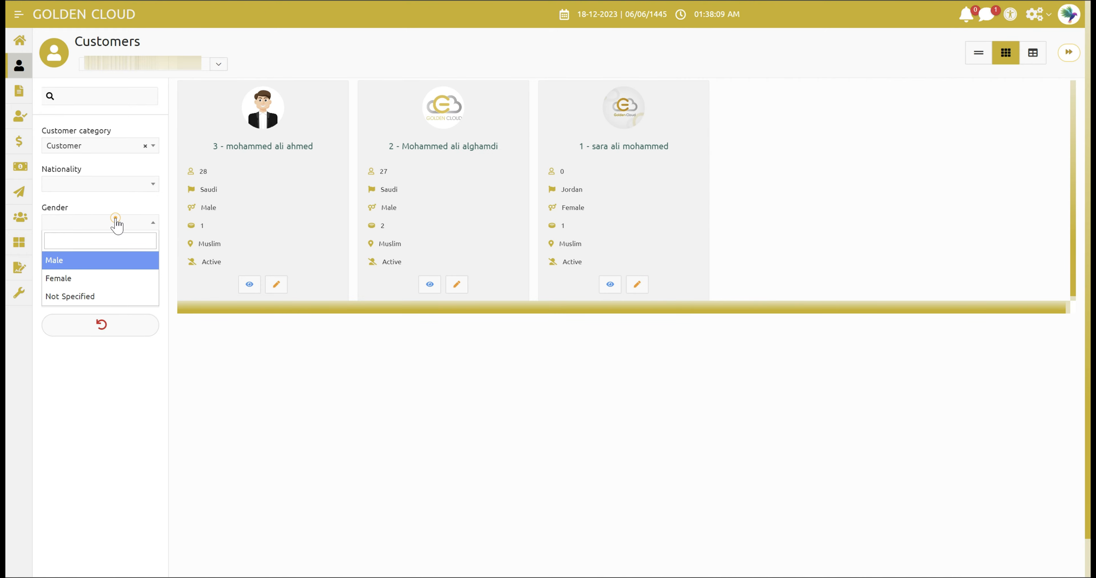
{"action": "left_click", "coordinate": [81, 279]}
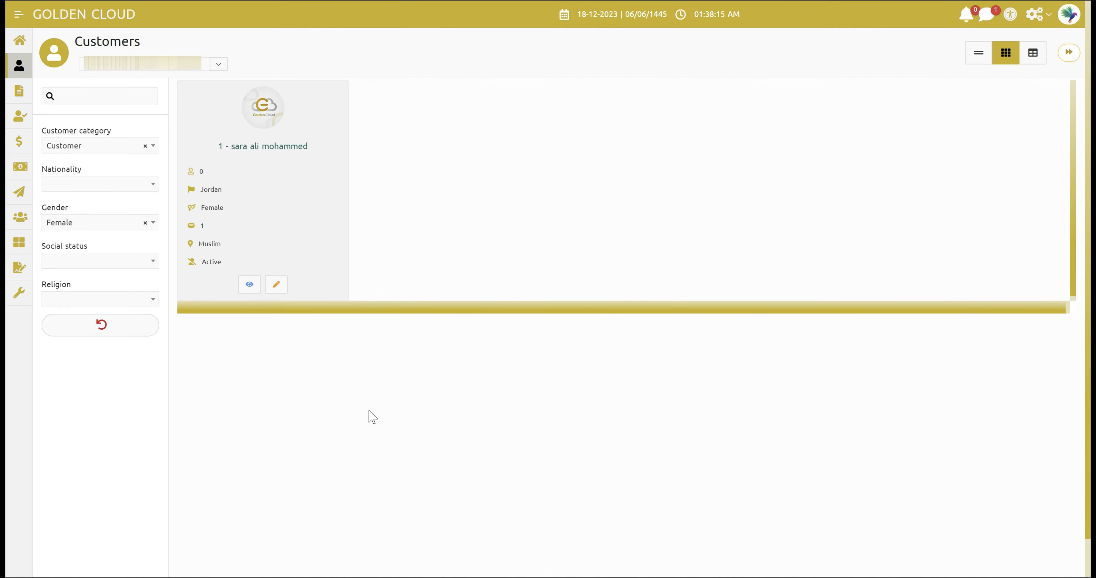
{"action": "left_click", "coordinate": [1038, 61]}
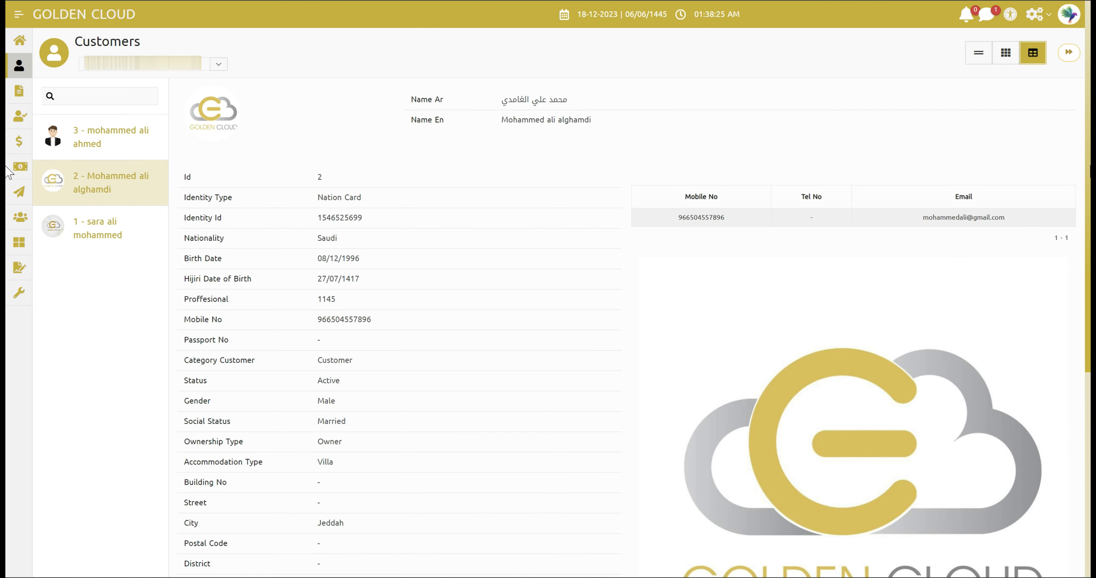
- Scroll down the customer list and open customer 3's details
{"action": "scroll", "coordinate": [8, 248], "scroll_direction": "down", "scroll_amount": 2}
{"action": "left_click_drag", "start_coordinate": [1089, 243], "coordinate": [1078, 165]}
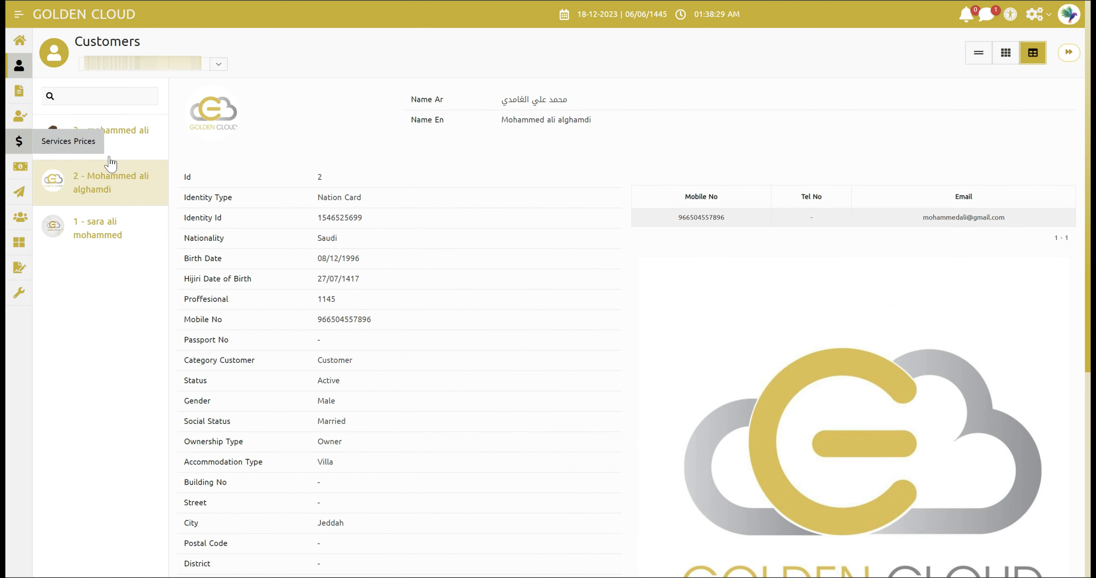
{"action": "left_click", "coordinate": [138, 144]}
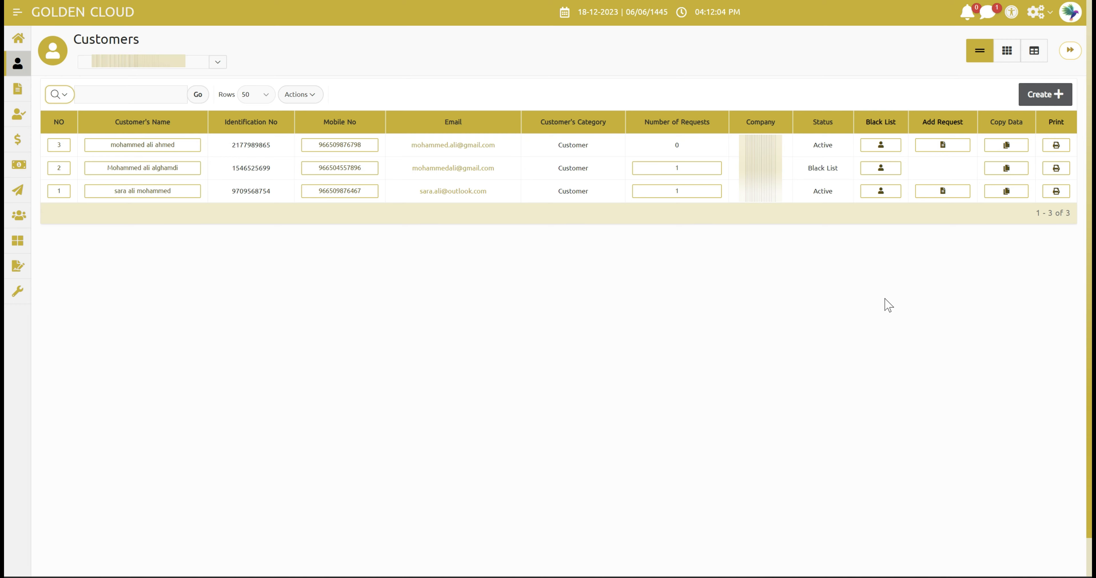
- Add customer 2 to the Black List with reason type 'Not Providing Health Care'
{"action": "left_click", "coordinate": [889, 173]}
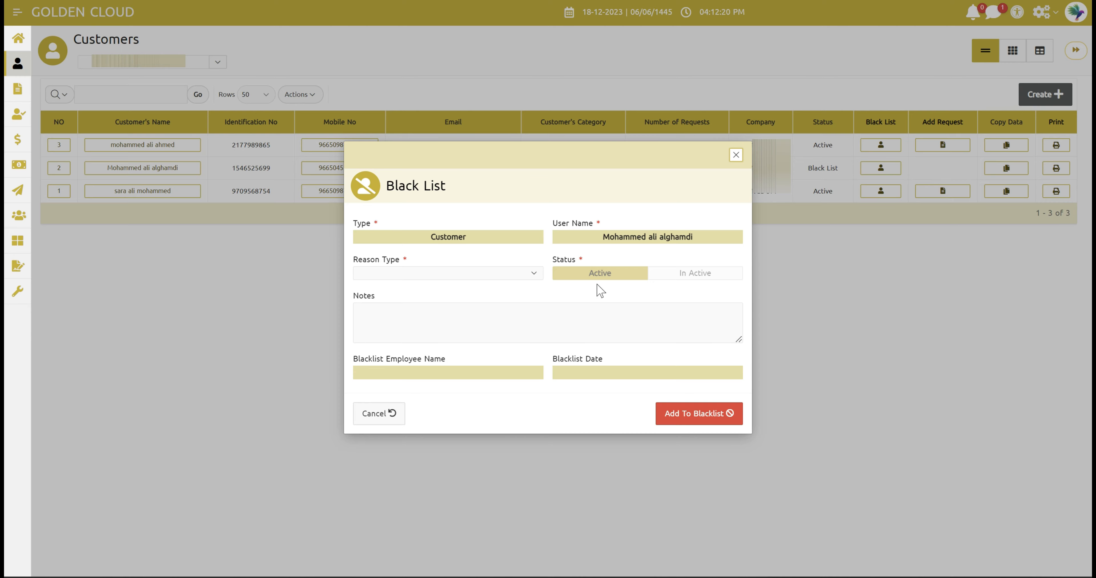
{"action": "left_click", "coordinate": [515, 278]}
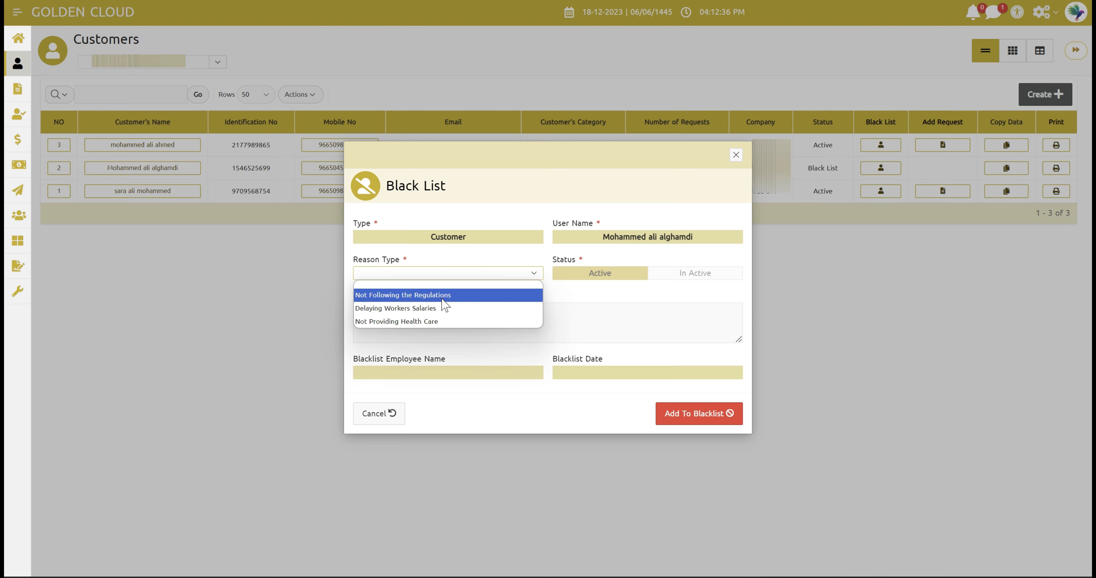
{"action": "left_click", "coordinate": [440, 322]}
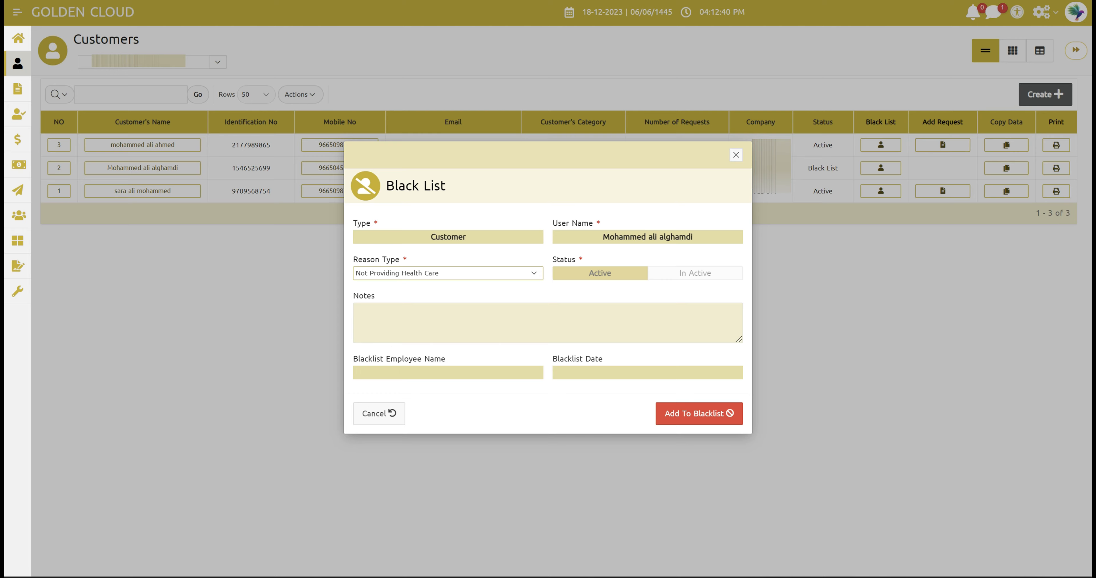
{"action": "left_click", "coordinate": [444, 327]}
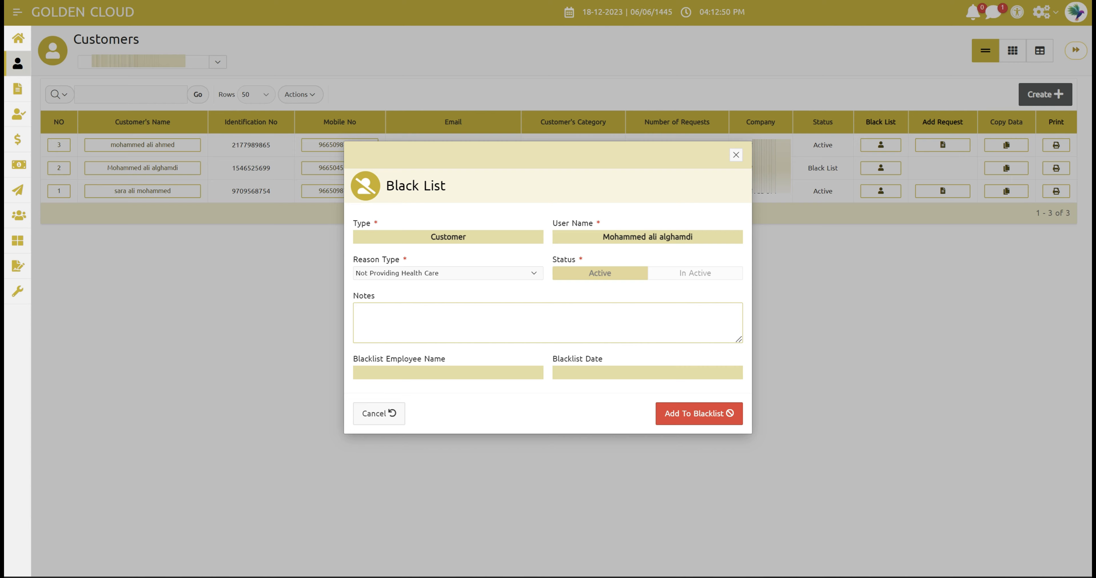
{"action": "left_click", "coordinate": [711, 418]}
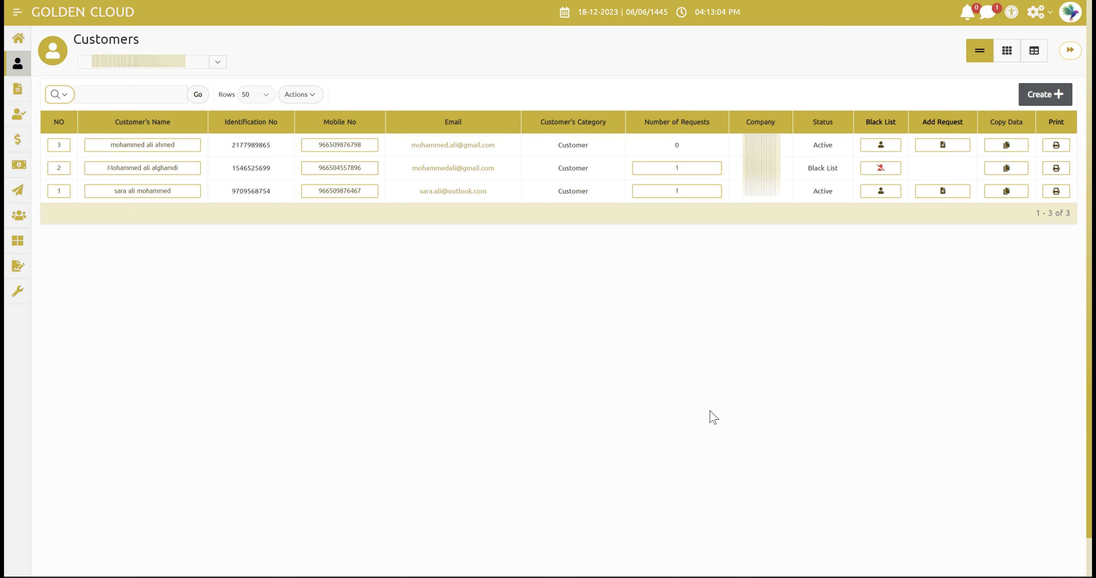
- Open customer 2's Black List record and use Cancel From Blacklist
{"action": "left_click", "coordinate": [879, 170]}
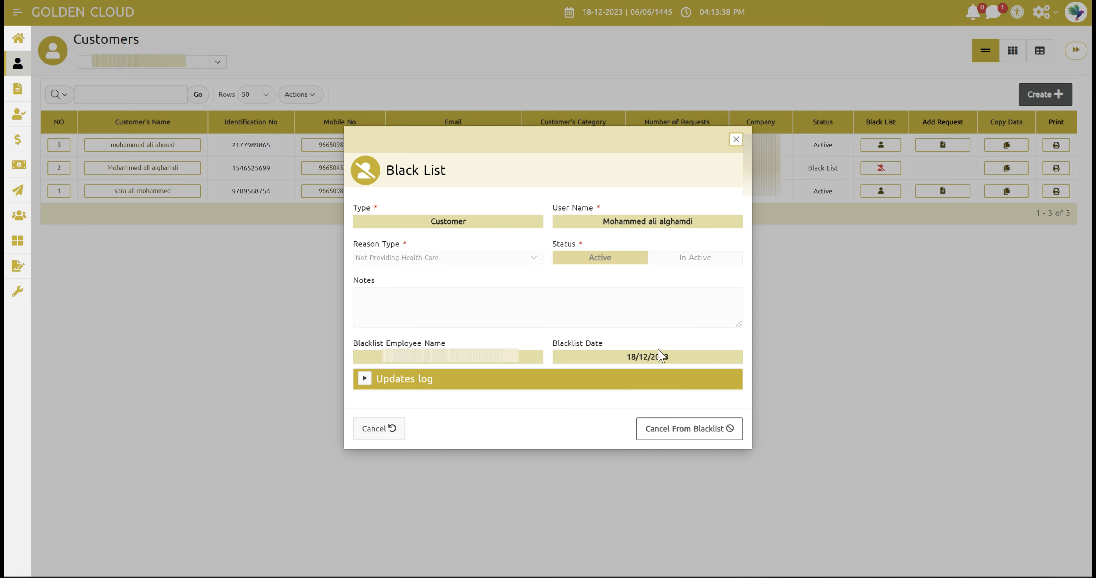
{"action": "left_click", "coordinate": [695, 435]}
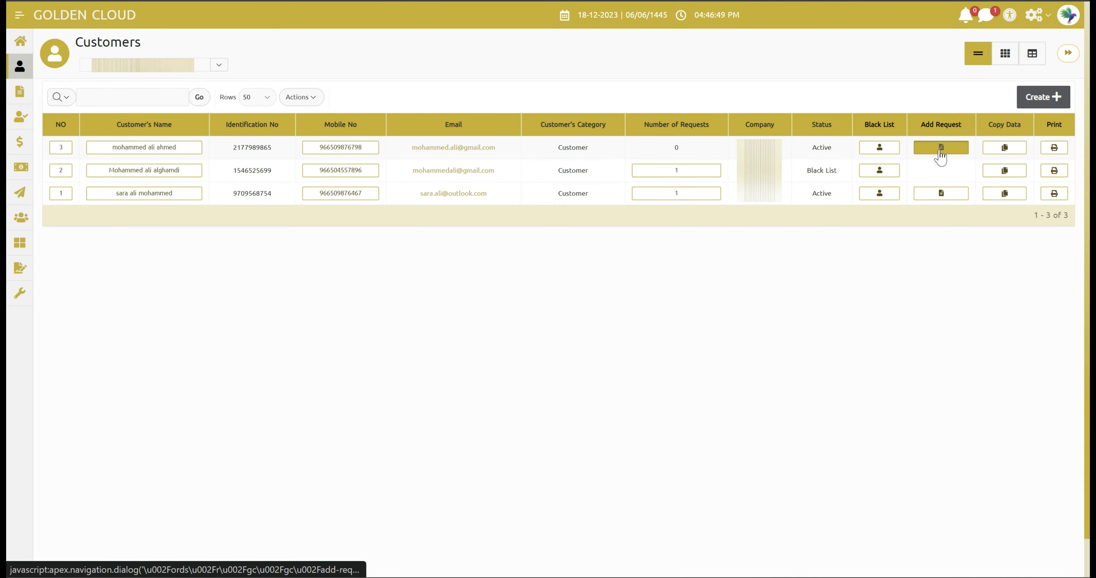
{"action": "left_click", "coordinate": [941, 153]}
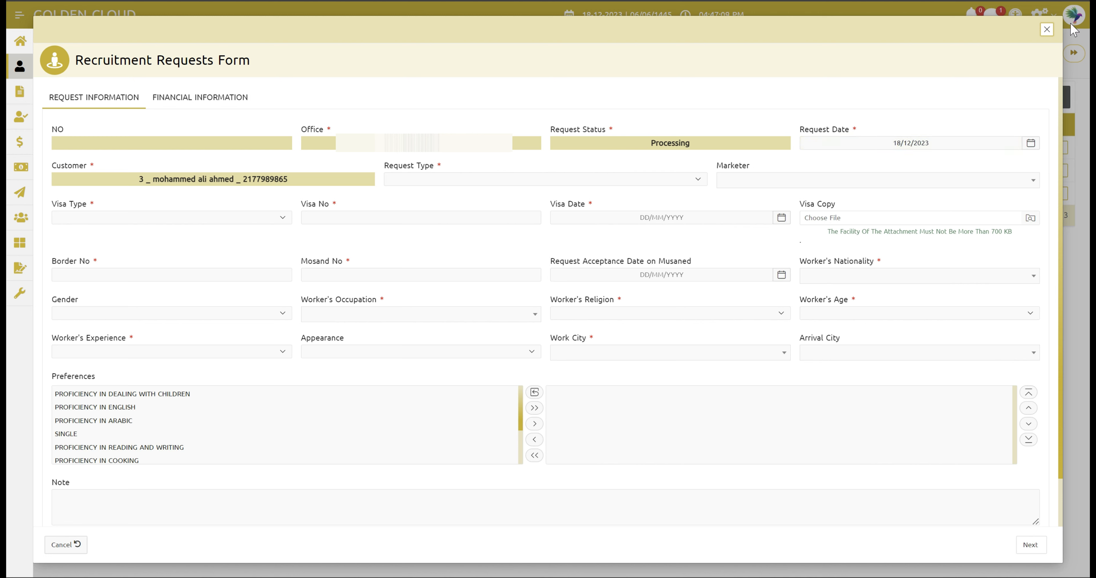
{"action": "left_click", "coordinate": [1046, 30]}
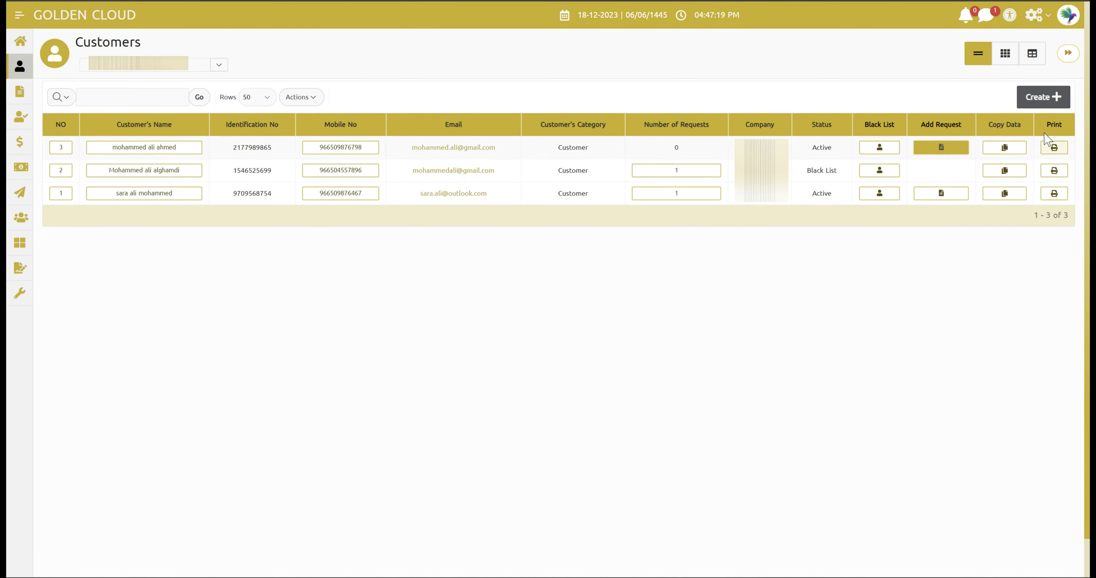
{"action": "left_click", "coordinate": [1020, 156]}
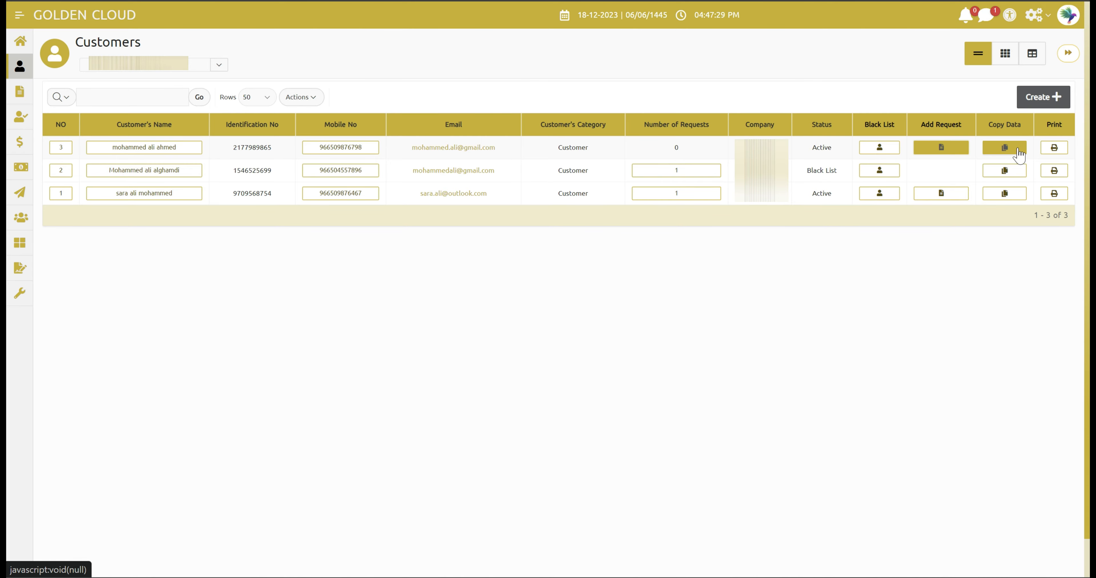
{"action": "left_click", "coordinate": [1019, 149]}
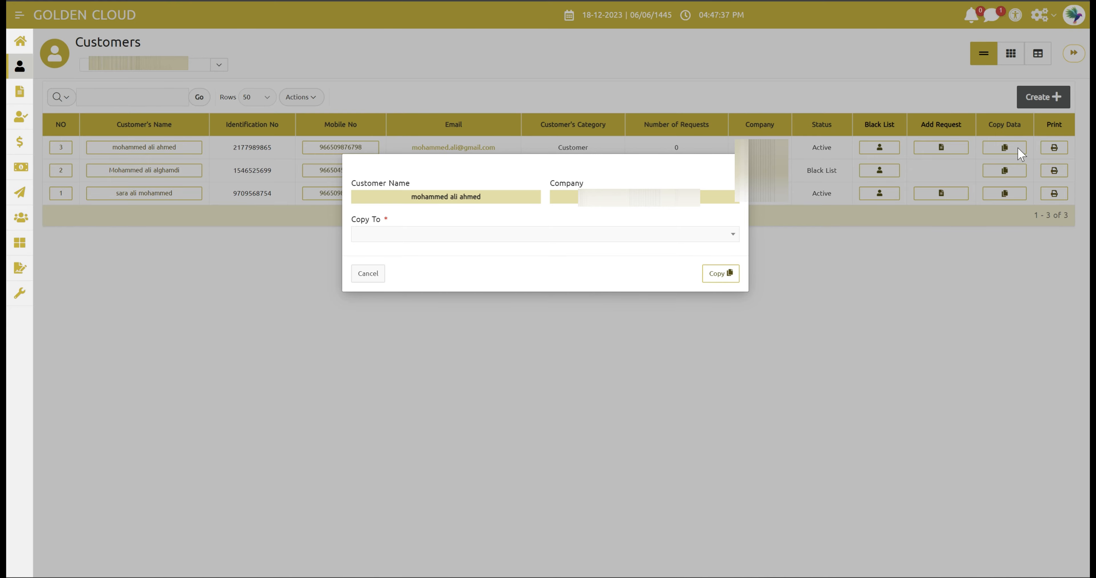
{"action": "left_click", "coordinate": [905, 288]}
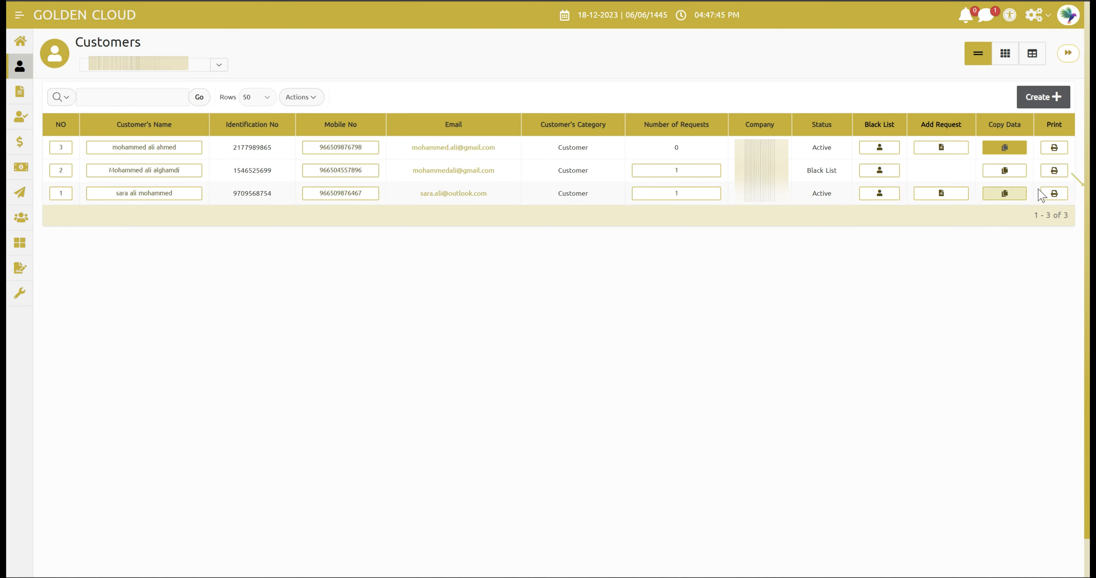
{"action": "left_click", "coordinate": [1054, 149]}
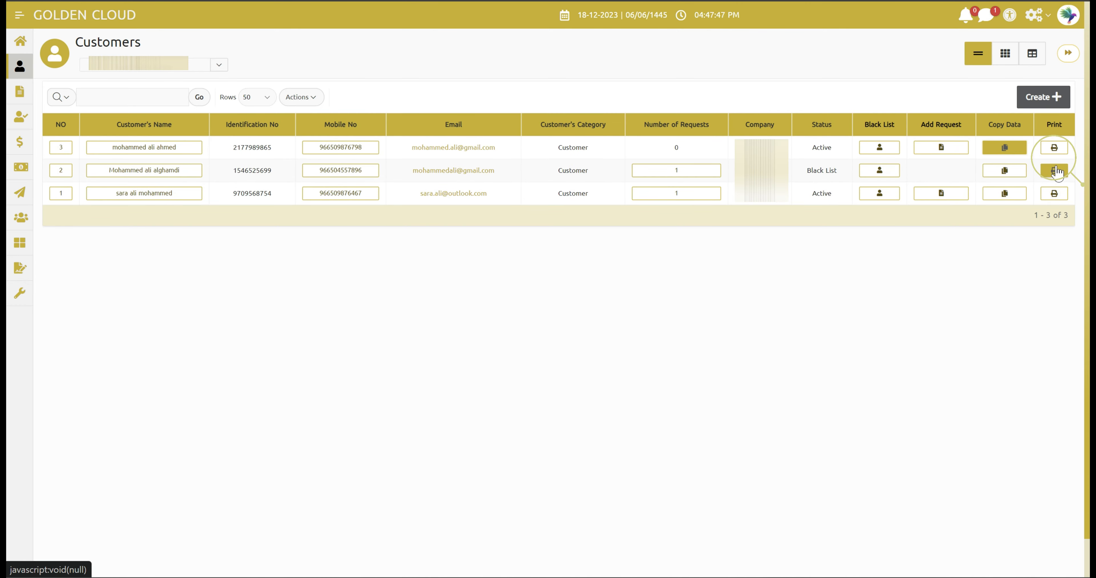